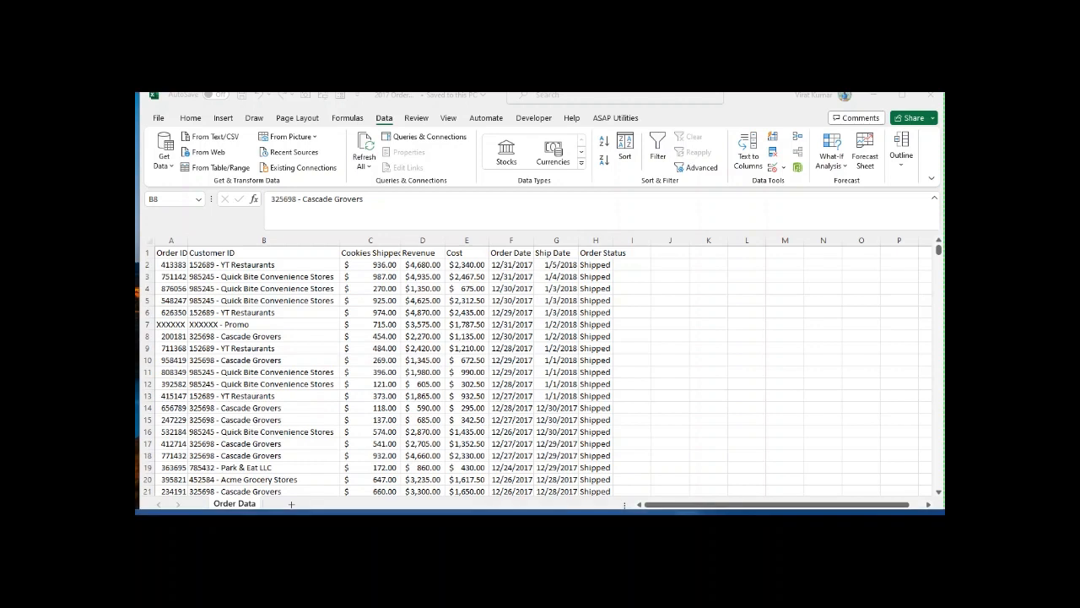
Step: Widen the Cookies Shipped column on the Order Data sheet of the 2017 order workbook
{"action": "mouse_move", "coordinate": [450, 512]}
{"action": "left_click", "coordinate": [447, 460]}
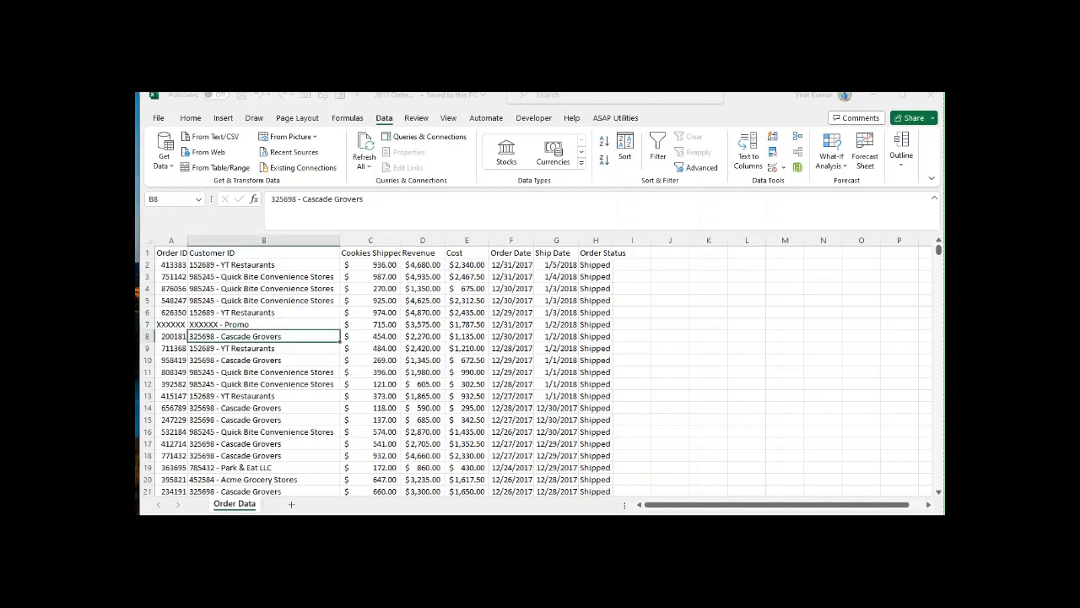
{"action": "left_click", "coordinate": [371, 265]}
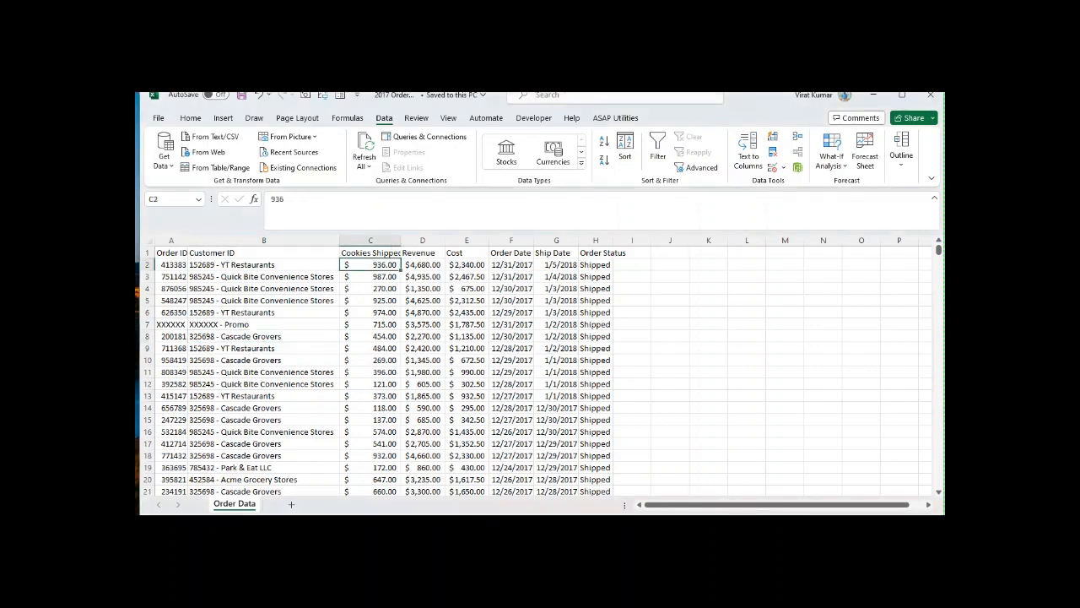
{"action": "left_click_drag", "start_coordinate": [400, 241], "coordinate": [428, 241]}
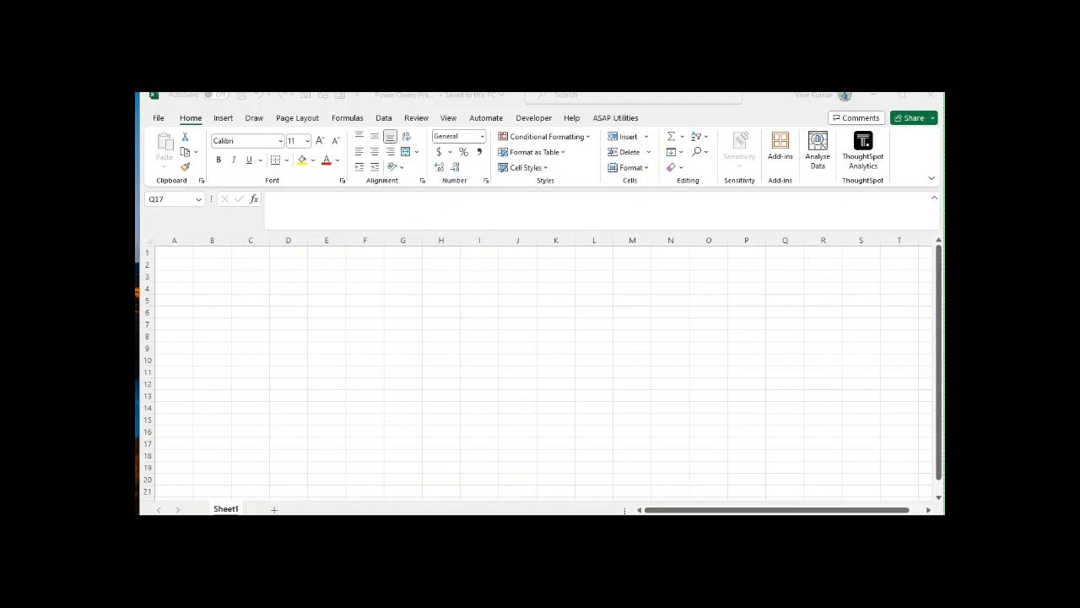
Step: Start a data import from a folder in the blank workbook, choosing the Power query folder on drive F: as the source
{"action": "left_click", "coordinate": [785, 443]}
{"action": "left_click", "coordinate": [384, 119]}
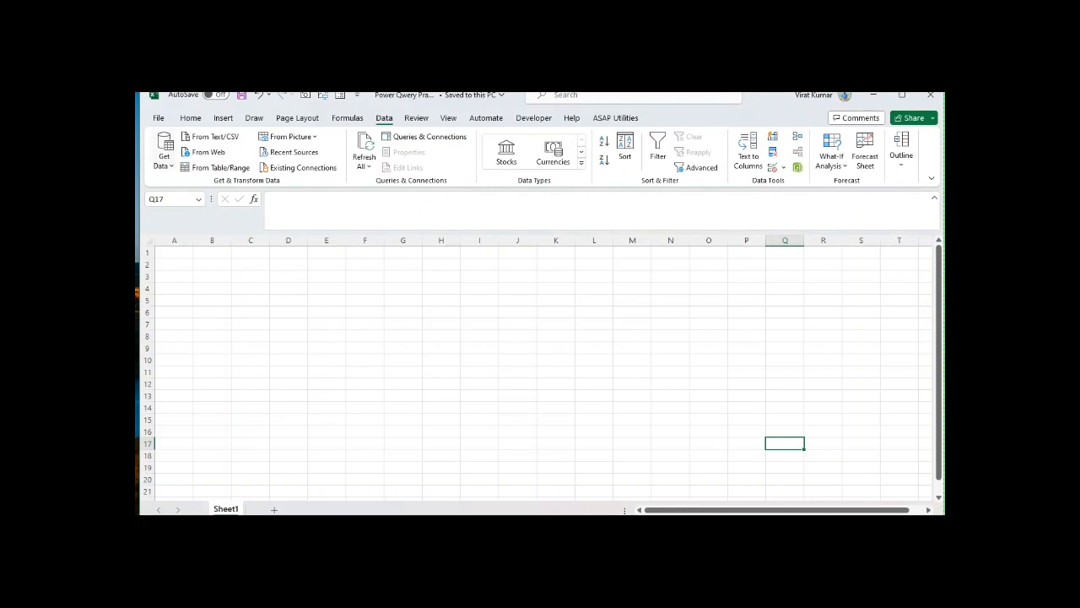
{"action": "left_click", "coordinate": [163, 152]}
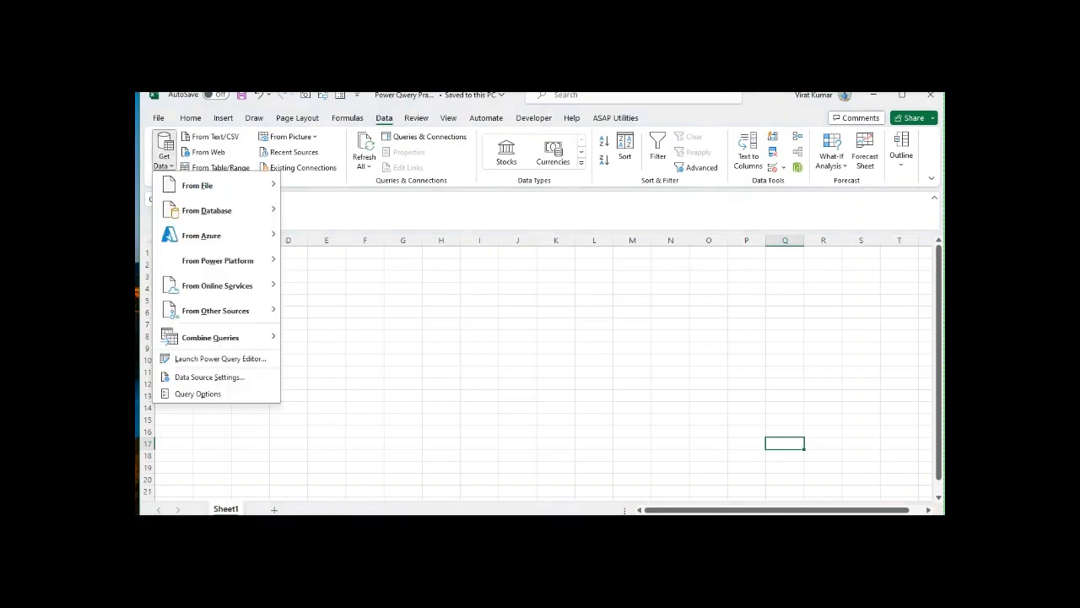
{"action": "mouse_move", "coordinate": [202, 185]}
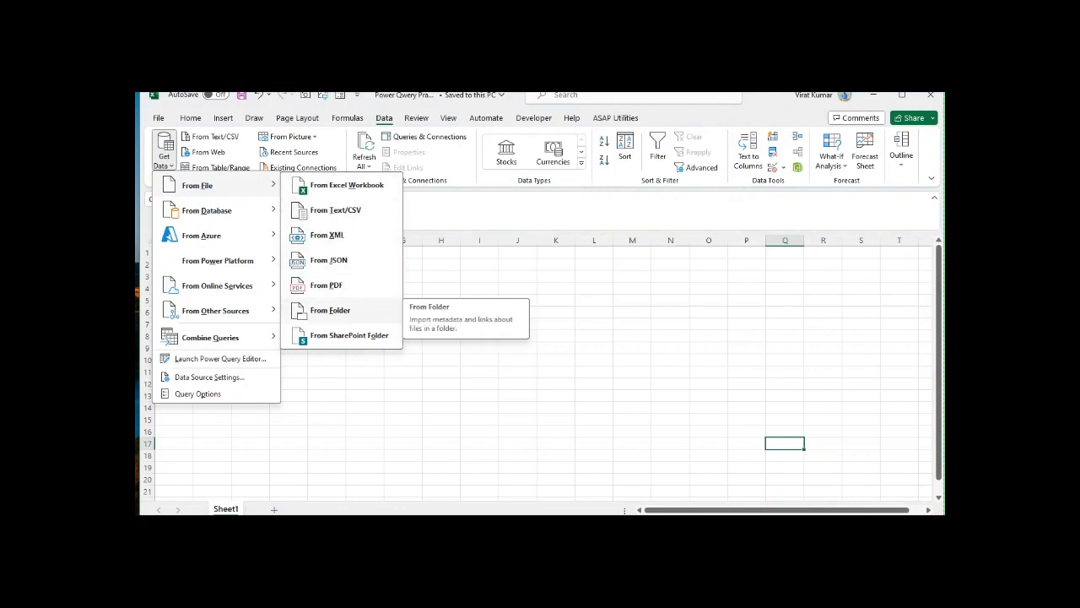
{"action": "left_click", "coordinate": [330, 311]}
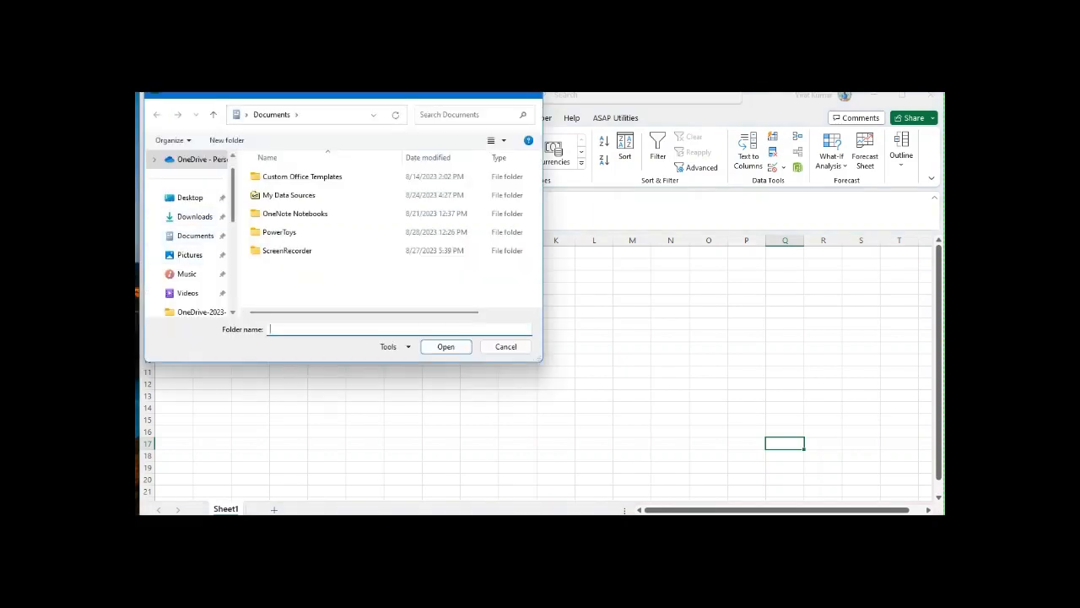
{"action": "scroll", "coordinate": [190, 236], "scroll_direction": "down", "scroll_amount": 5}
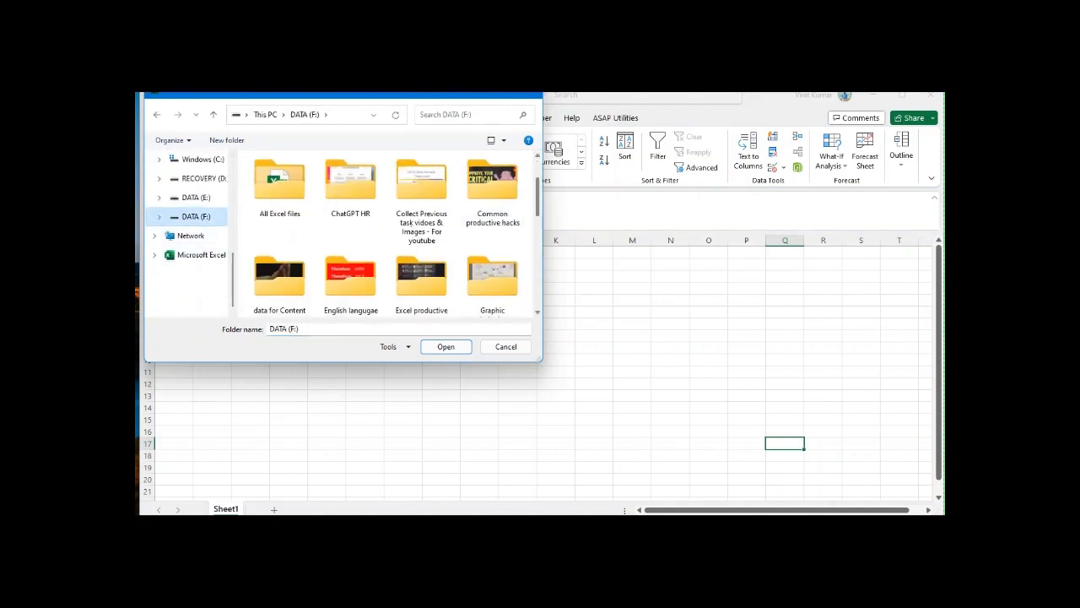
{"action": "scroll", "coordinate": [396, 233], "scroll_direction": "down", "scroll_amount": 5}
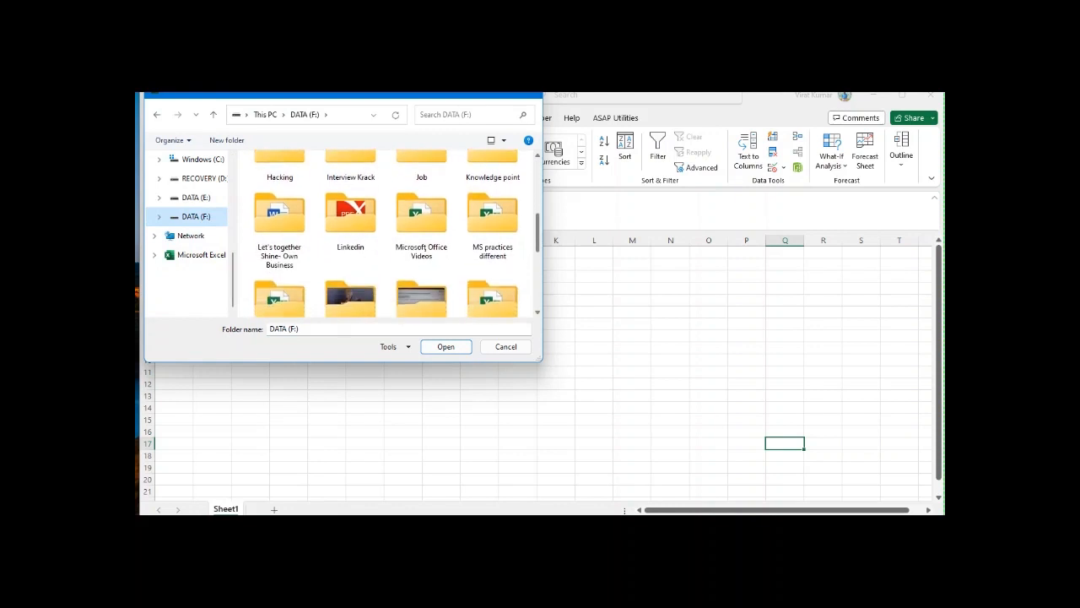
{"action": "scroll", "coordinate": [397, 232], "scroll_direction": "down", "scroll_amount": 1}
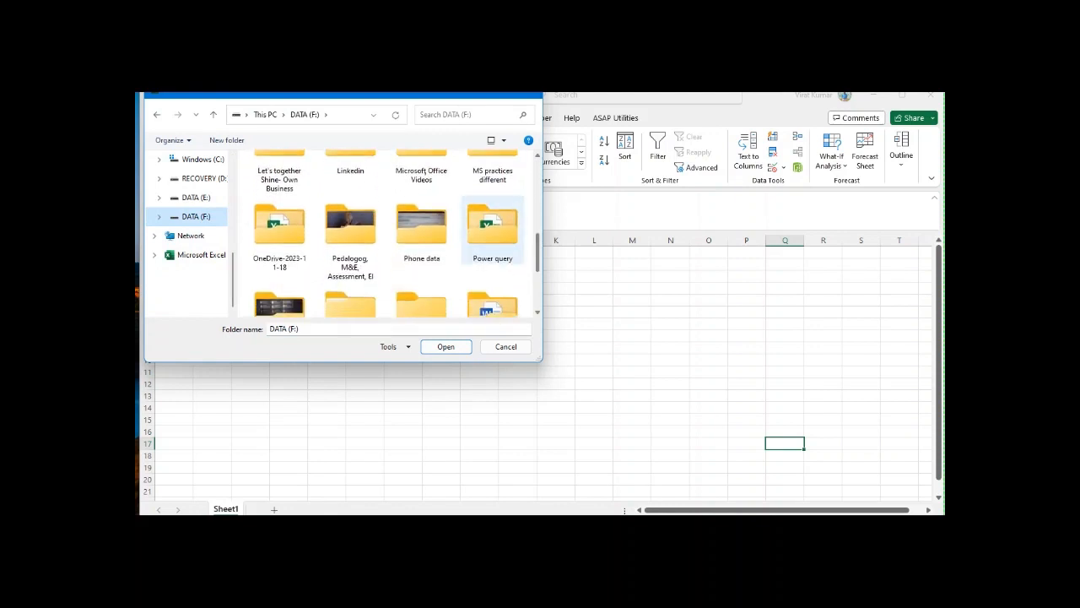
{"action": "left_click", "coordinate": [493, 229]}
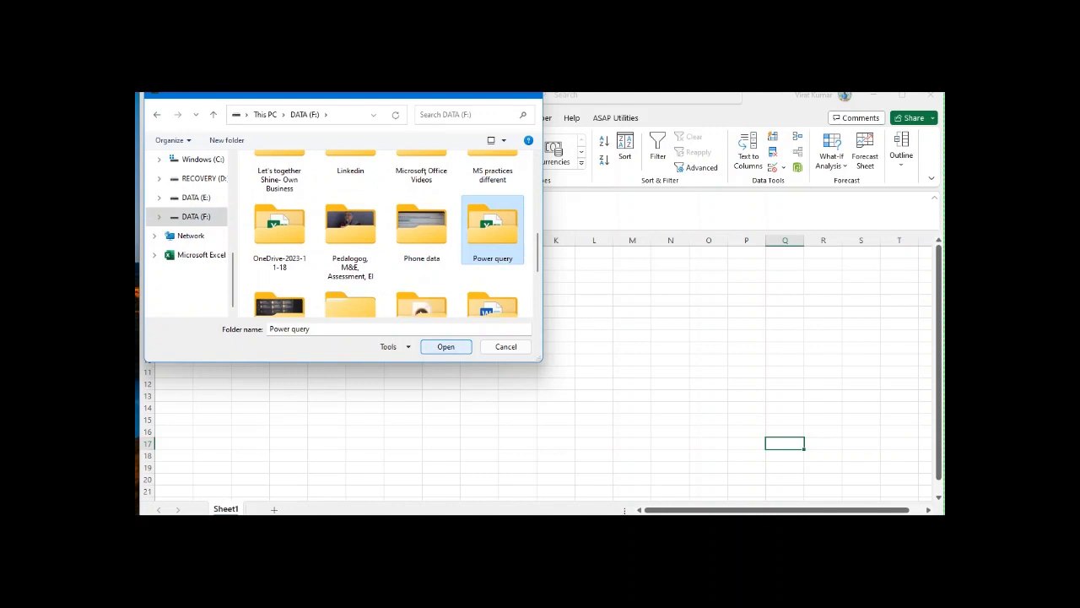
{"action": "left_click", "coordinate": [445, 346]}
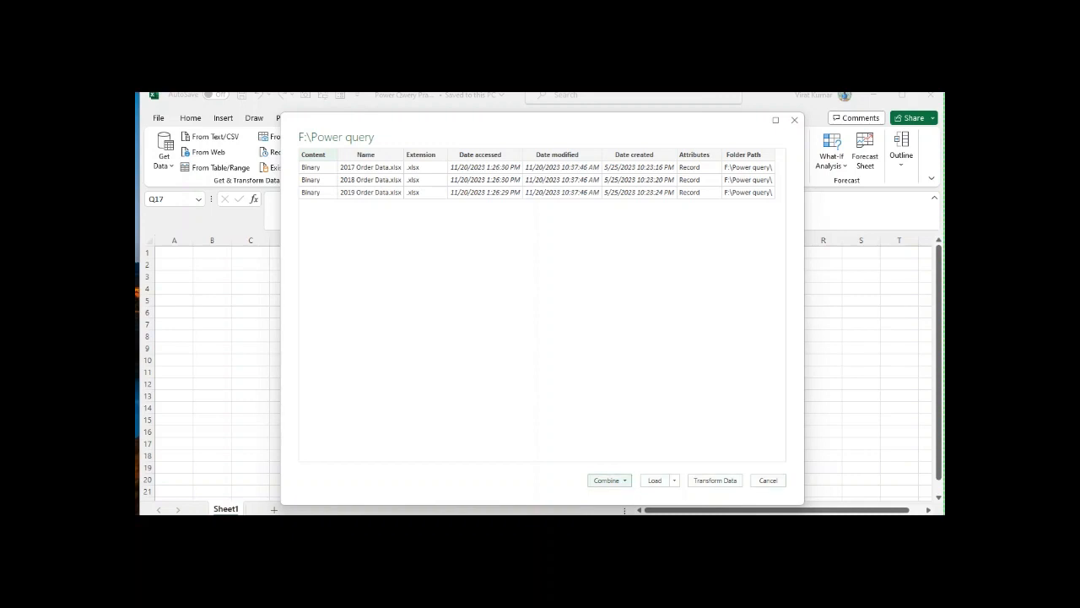
Step: Choose to combine and transform the order data files found in the folder
{"action": "left_click", "coordinate": [607, 480]}
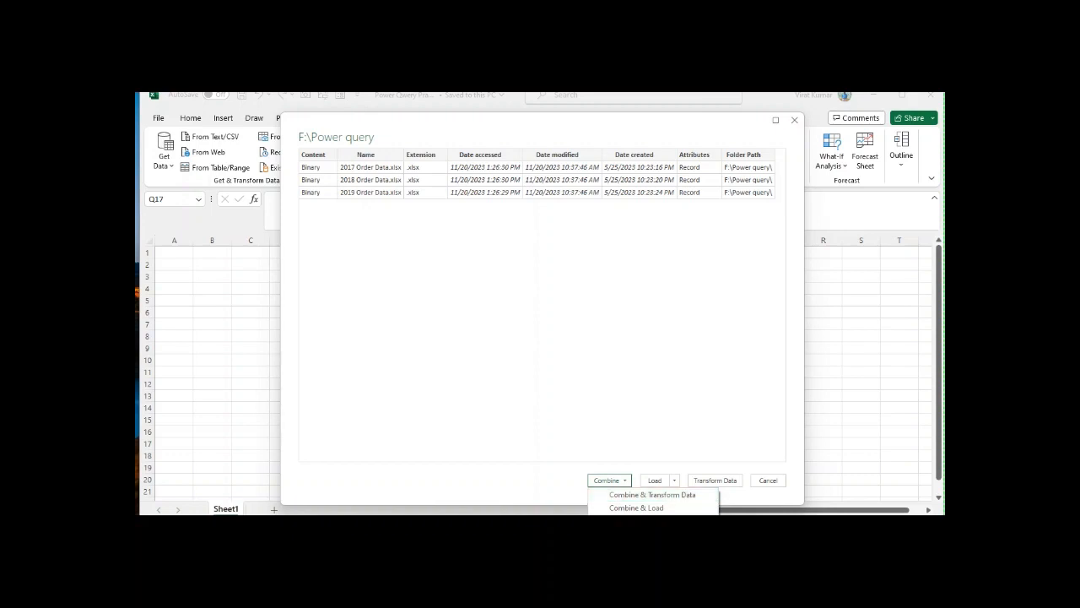
{"action": "left_click", "coordinate": [652, 494]}
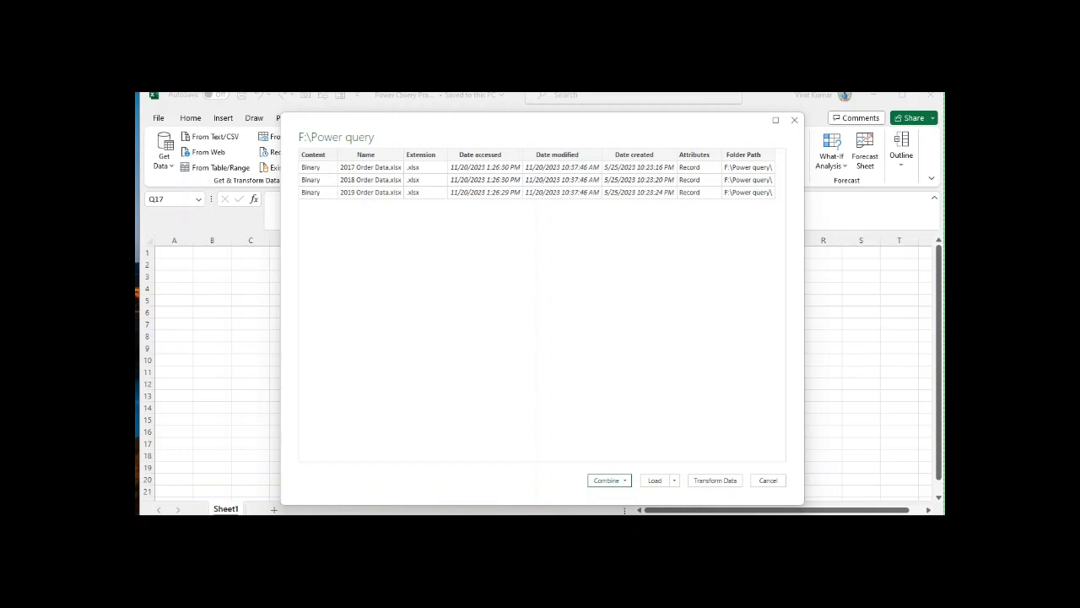
{"action": "left_click", "coordinate": [674, 480]}
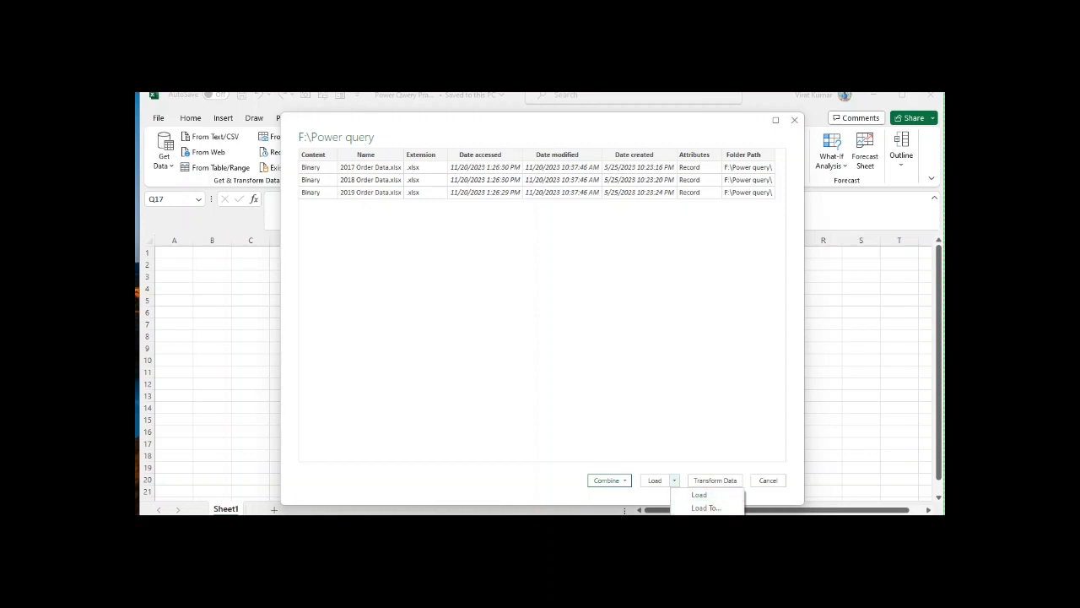
{"action": "left_click", "coordinate": [610, 480]}
{"action": "left_click", "coordinate": [610, 480]}
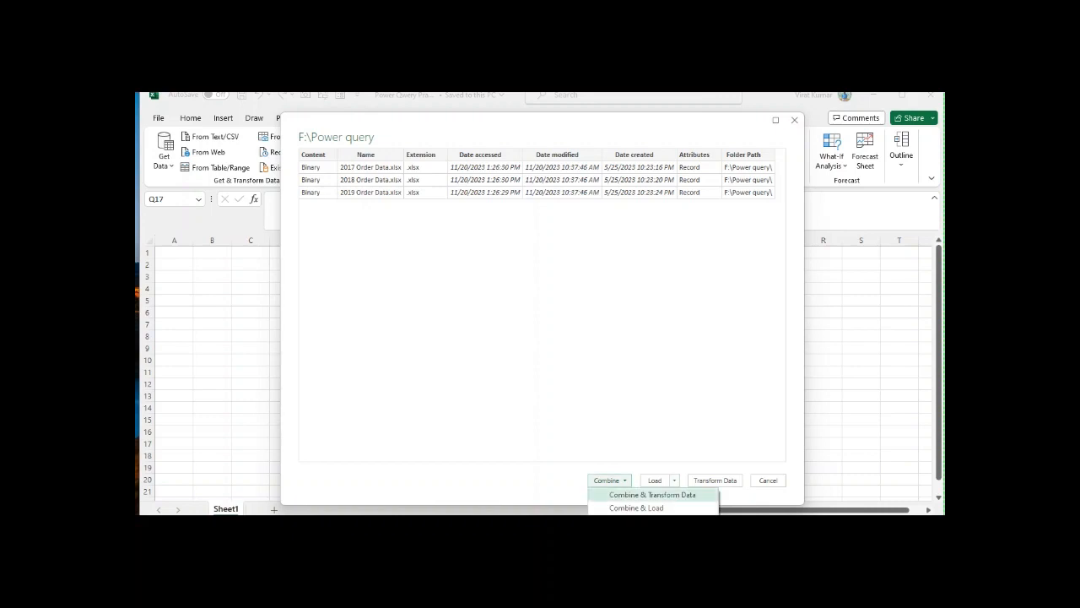
{"action": "left_click", "coordinate": [653, 495]}
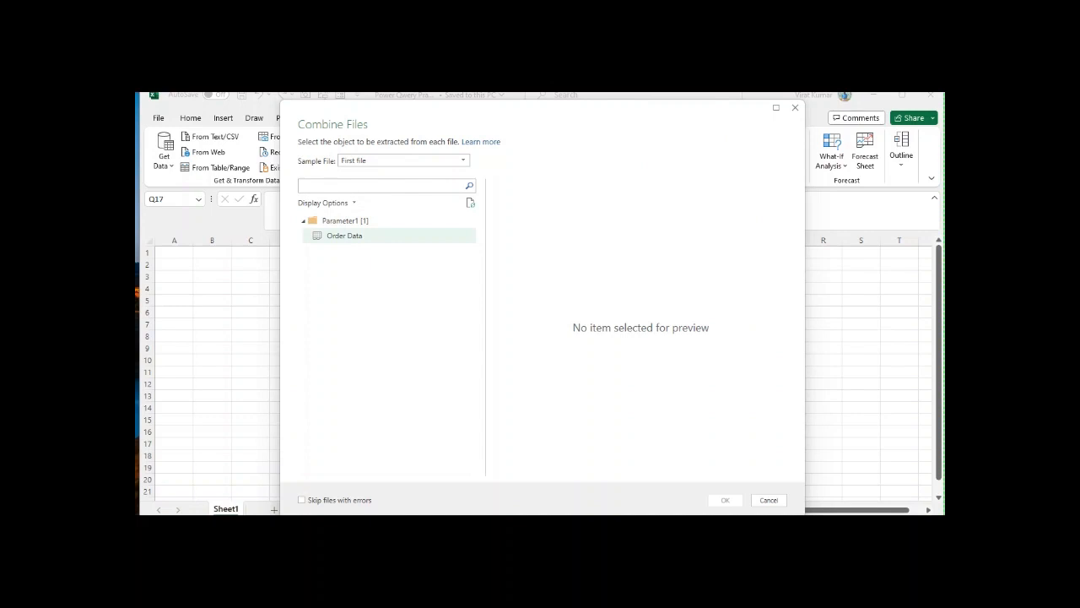
Step: Extract the Order Data sheet from each file, using the first file as the sample
{"action": "left_click", "coordinate": [344, 236]}
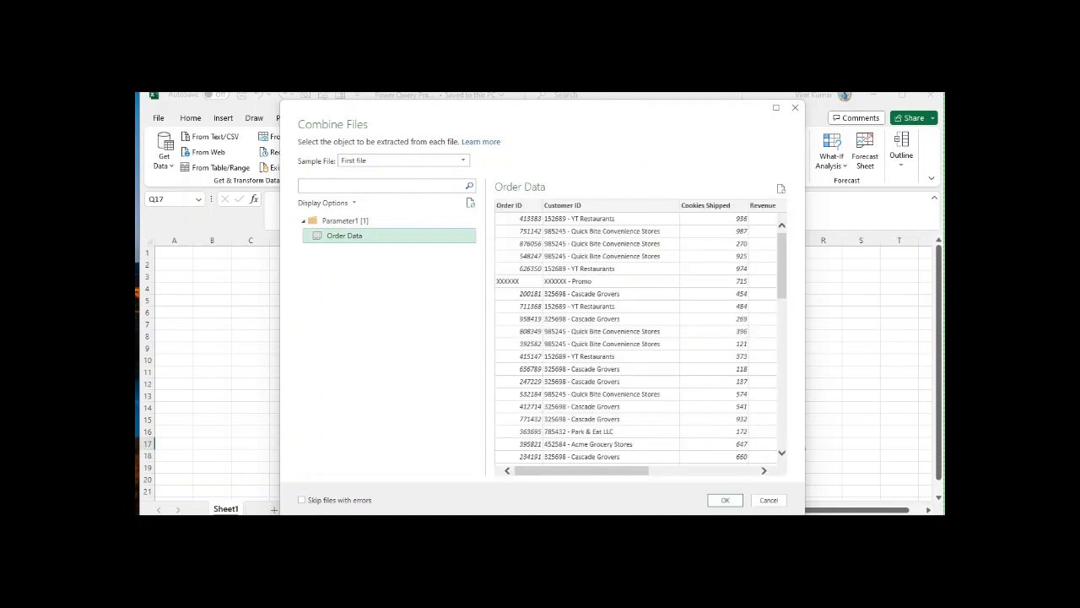
{"action": "mouse_move", "coordinate": [581, 471]}
{"action": "left_mouse_down"}
{"action": "mouse_move", "coordinate": [689, 471]}
{"action": "mouse_move", "coordinate": [581, 471]}
{"action": "left_mouse_up"}
{"action": "left_click", "coordinate": [725, 500]}
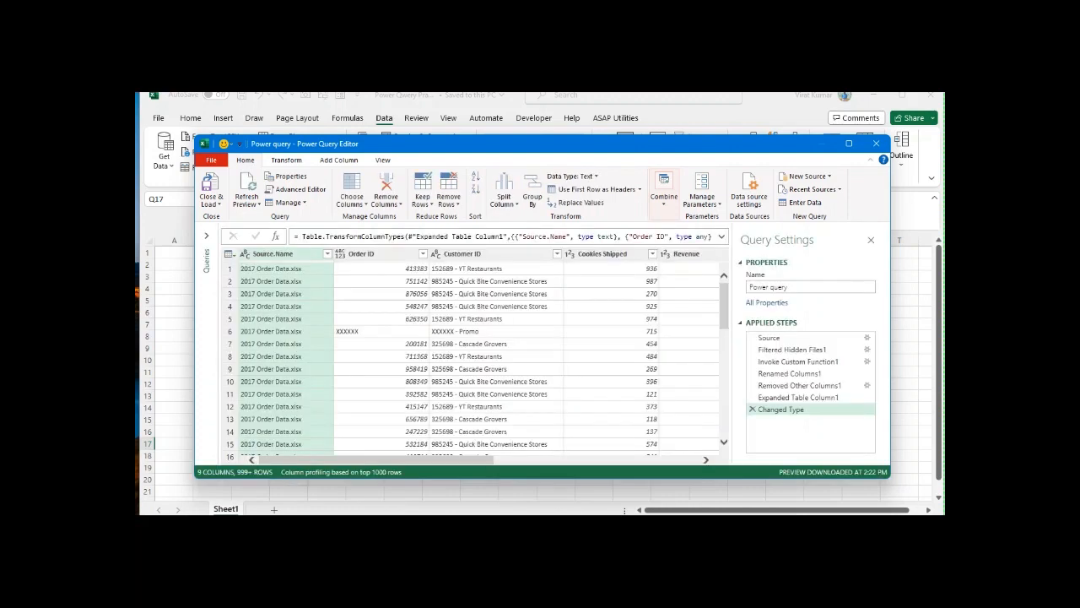
Step: Examine the combined order table and the transformation, column-adding and view commands available in the Power Query Editor
{"action": "mouse_move", "coordinate": [377, 459]}
{"action": "left_mouse_down"}
{"action": "mouse_move", "coordinate": [461, 460]}
{"action": "mouse_move", "coordinate": [372, 459]}
{"action": "left_mouse_up"}
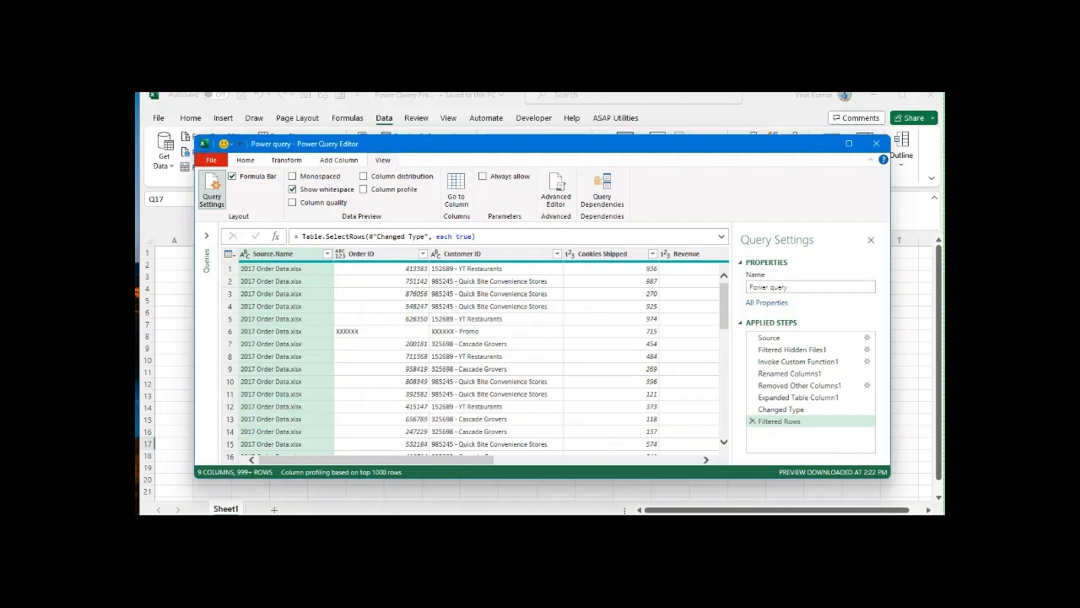
{"action": "left_click", "coordinate": [244, 160]}
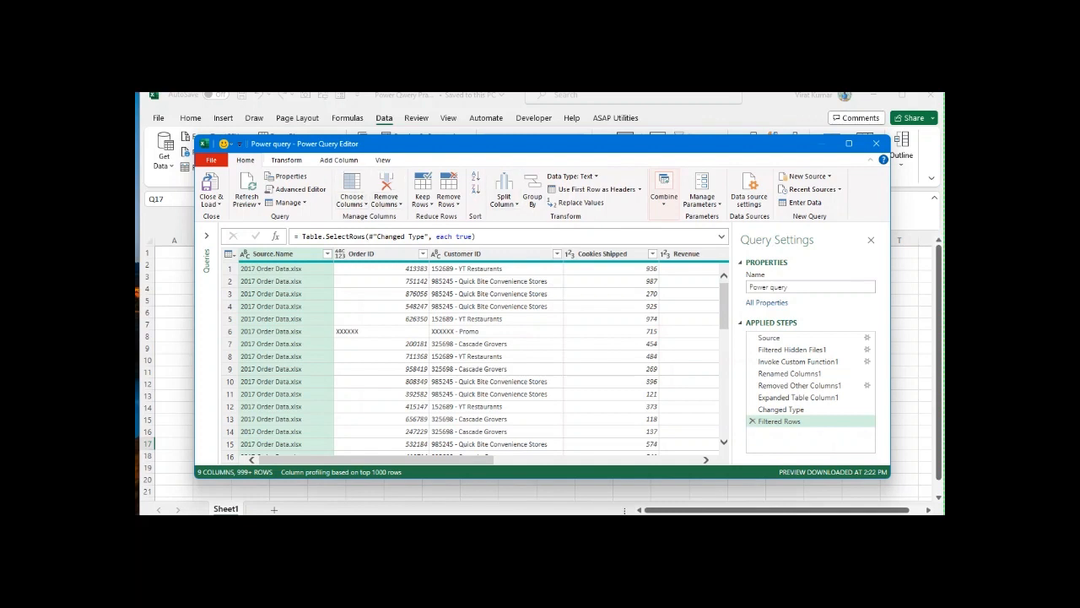
{"action": "left_click", "coordinate": [286, 160]}
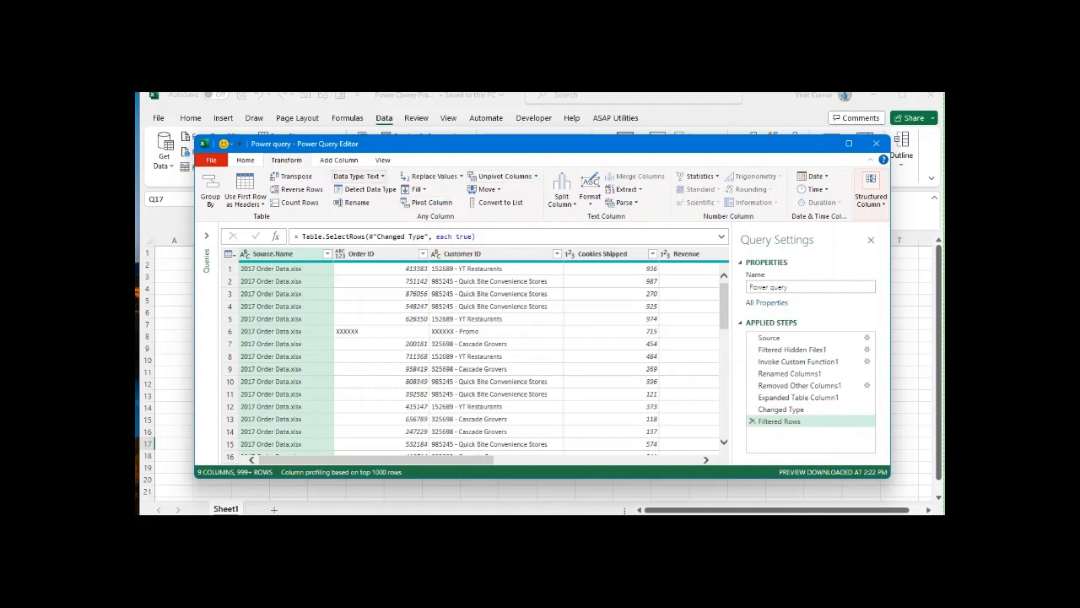
{"action": "left_click", "coordinate": [338, 160]}
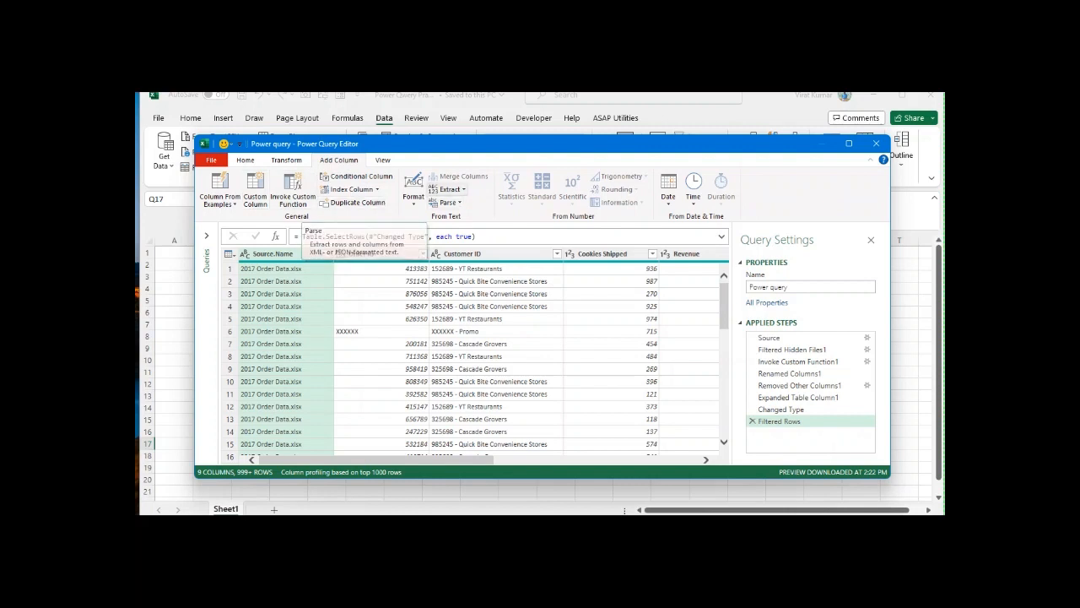
{"action": "left_click", "coordinate": [450, 189]}
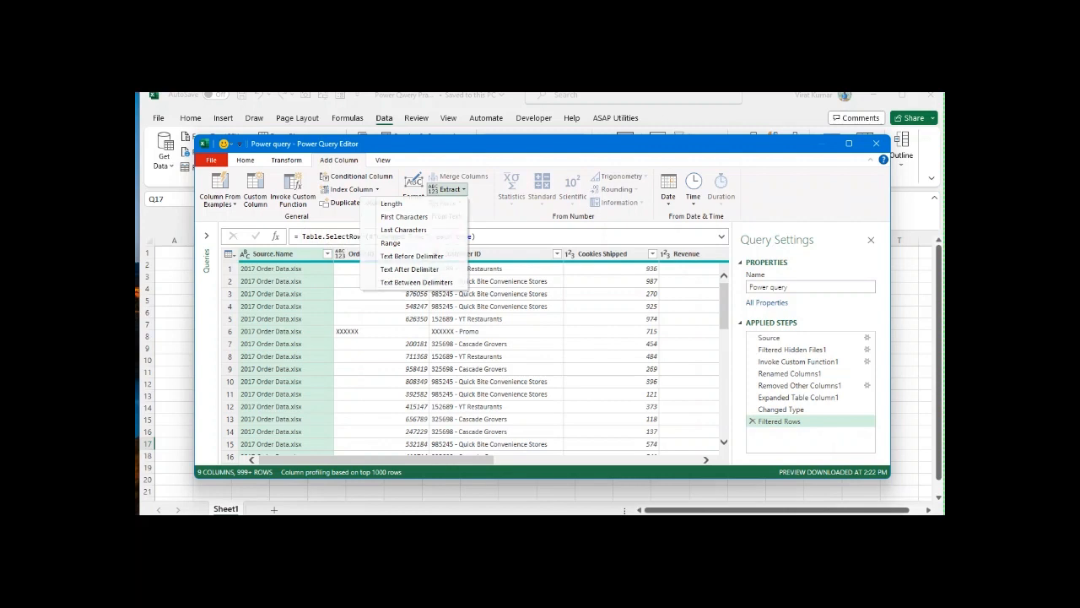
{"action": "key", "text": "Escape"}
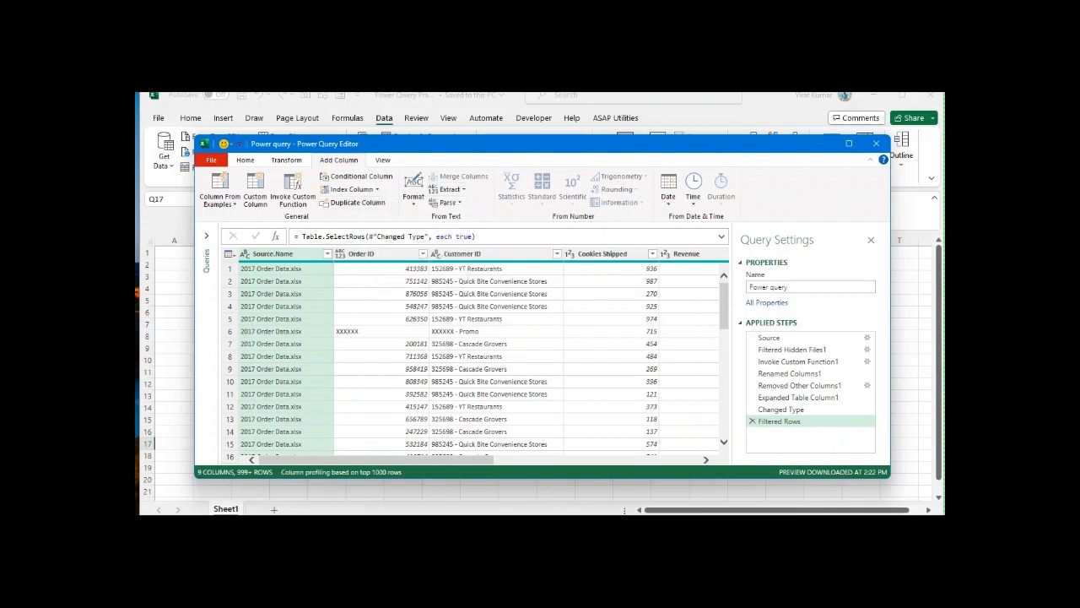
{"action": "left_click", "coordinate": [383, 160]}
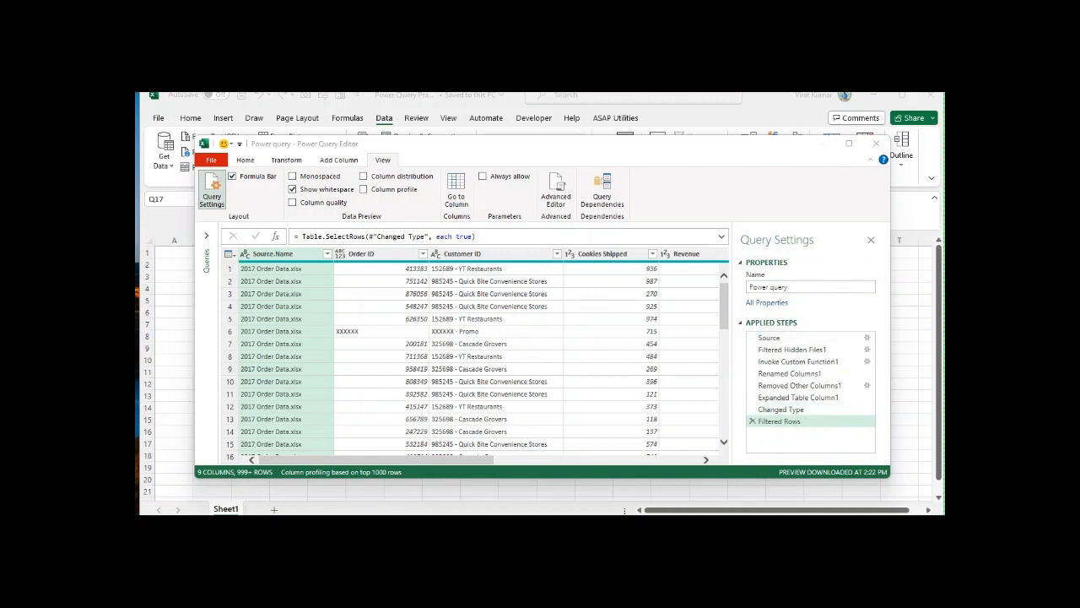
{"action": "mouse_move", "coordinate": [377, 460]}
{"action": "left_mouse_down"}
{"action": "mouse_move", "coordinate": [410, 459]}
{"action": "mouse_move", "coordinate": [376, 460]}
{"action": "left_mouse_up"}
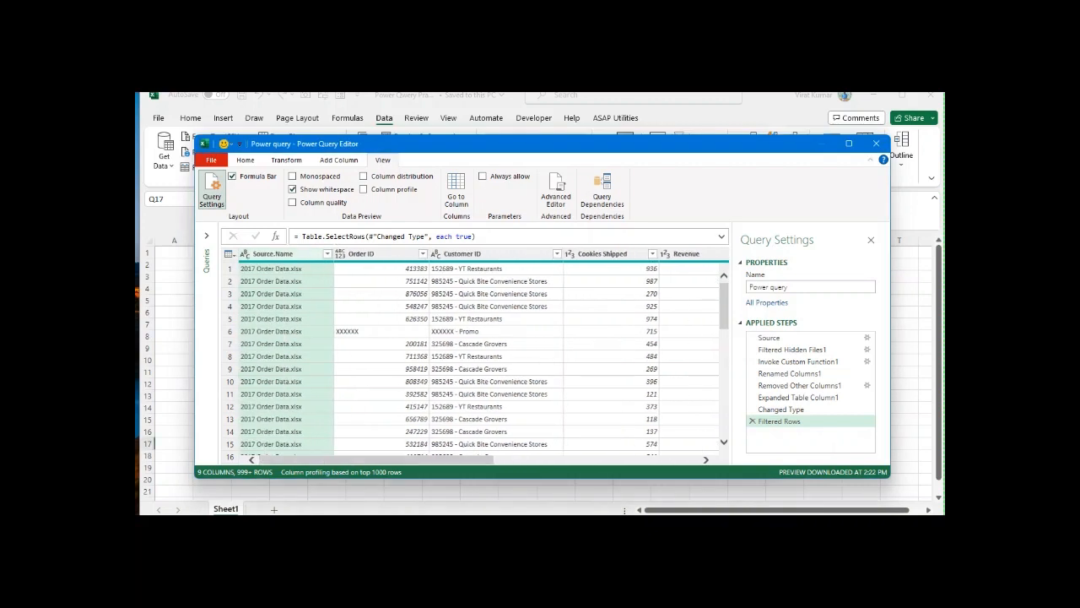
Step: Check the complete list of source files in the Source.Name column's filter, loading the missing entries
{"action": "left_click", "coordinate": [327, 253]}
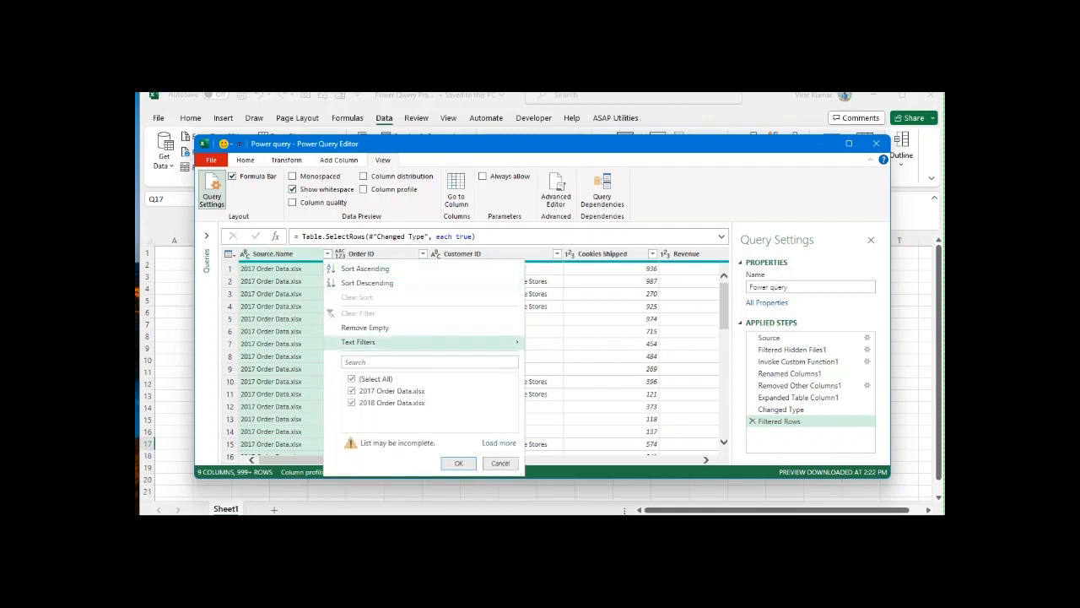
{"action": "left_click", "coordinate": [499, 442]}
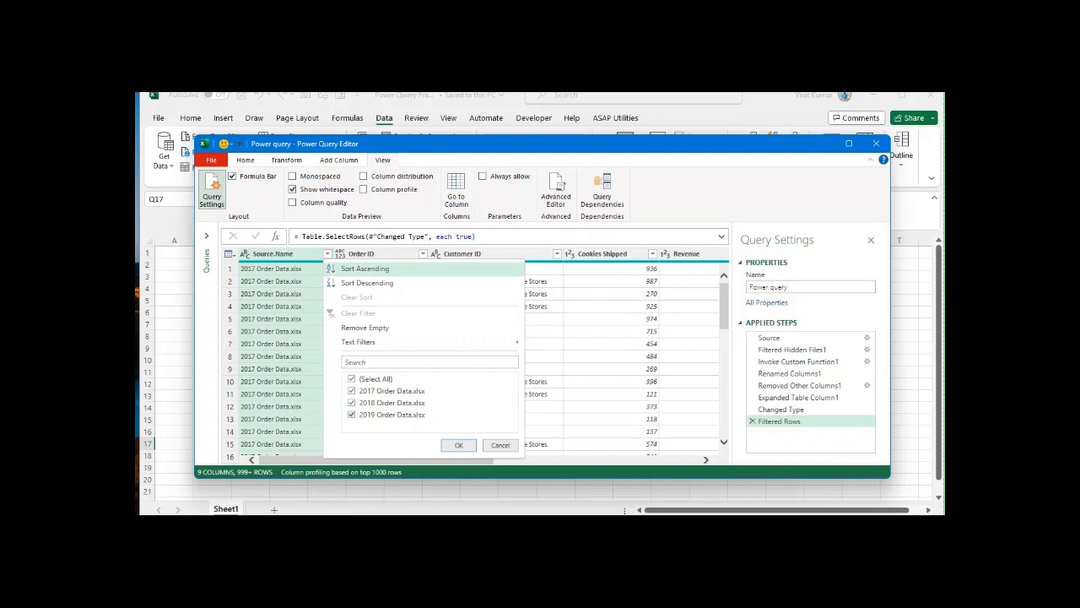
{"action": "key", "text": "Escape"}
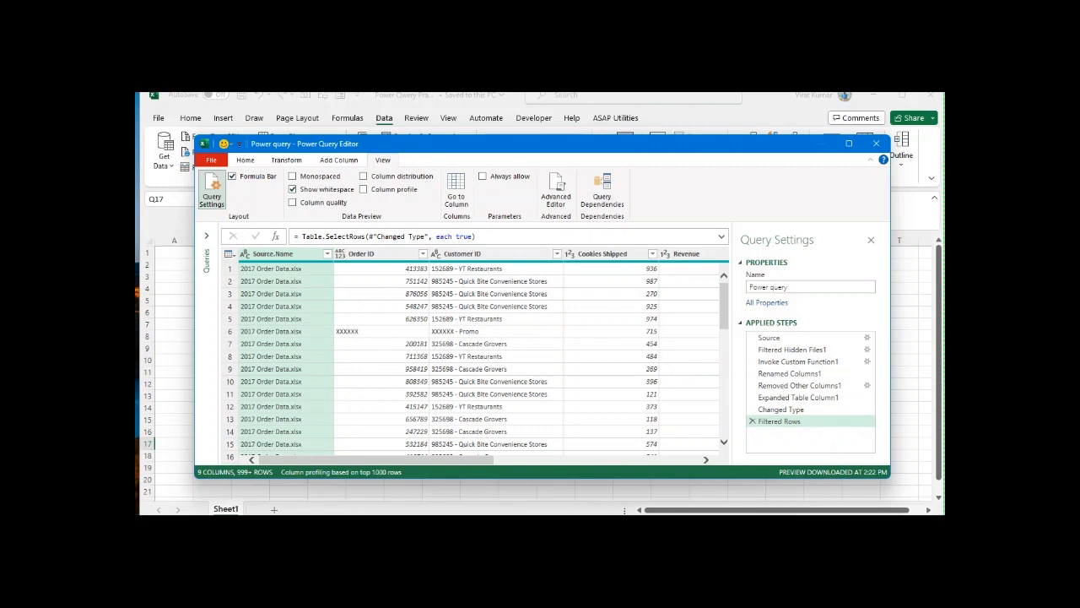
Step: Maximize the Power Query Editor window and remove the Source.Name column from the query
{"action": "key", "text": "super+Up"}
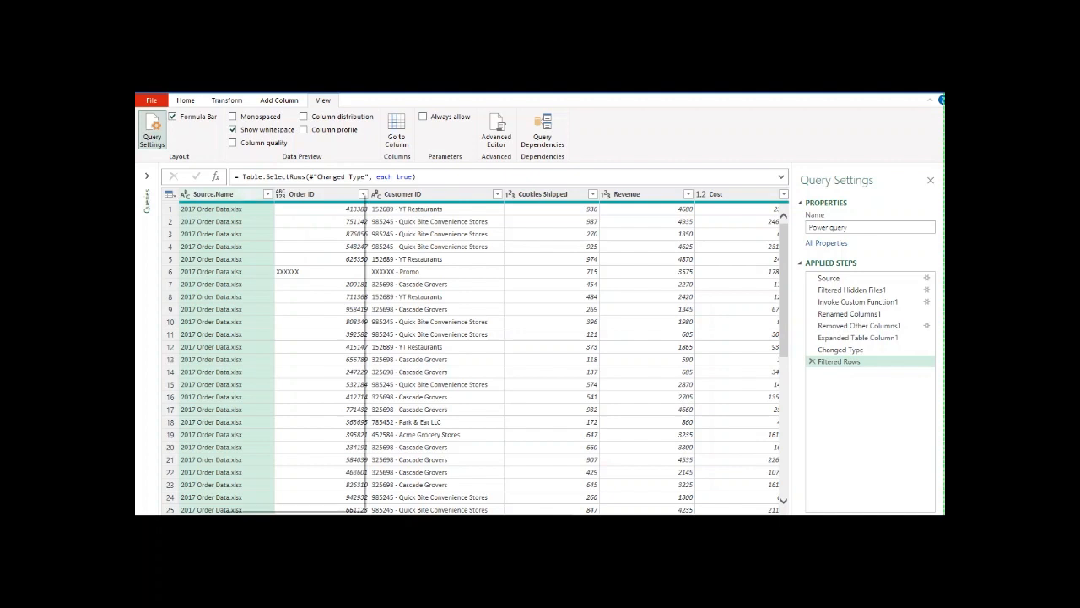
{"action": "right_click", "coordinate": [218, 193]}
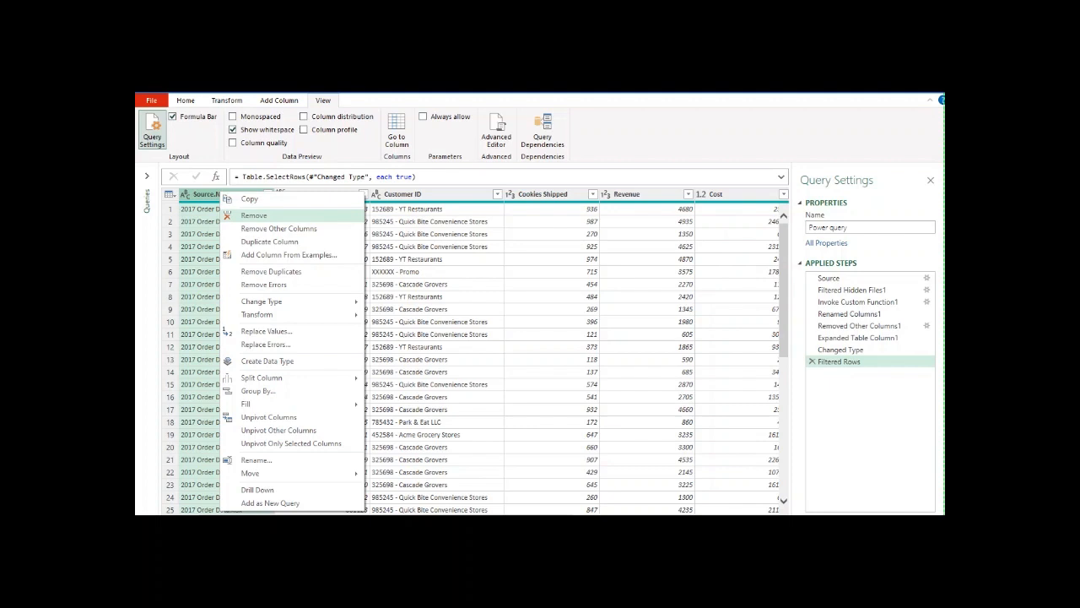
{"action": "key", "text": "Return"}
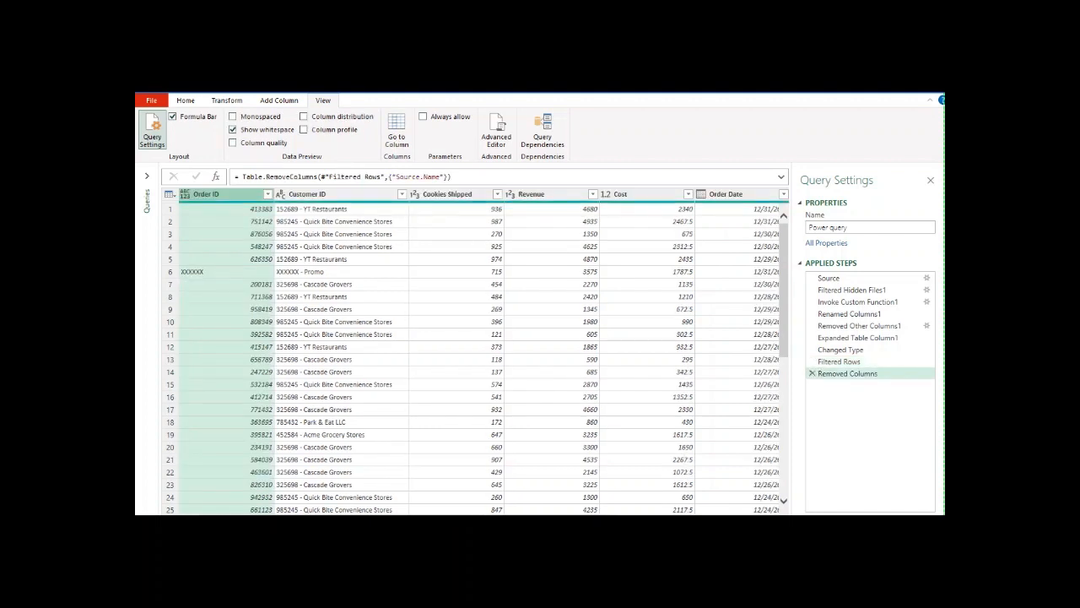
Step: Filter the Order ID column to exclude the rows with the value XXXXXX
{"action": "left_click", "coordinate": [224, 272]}
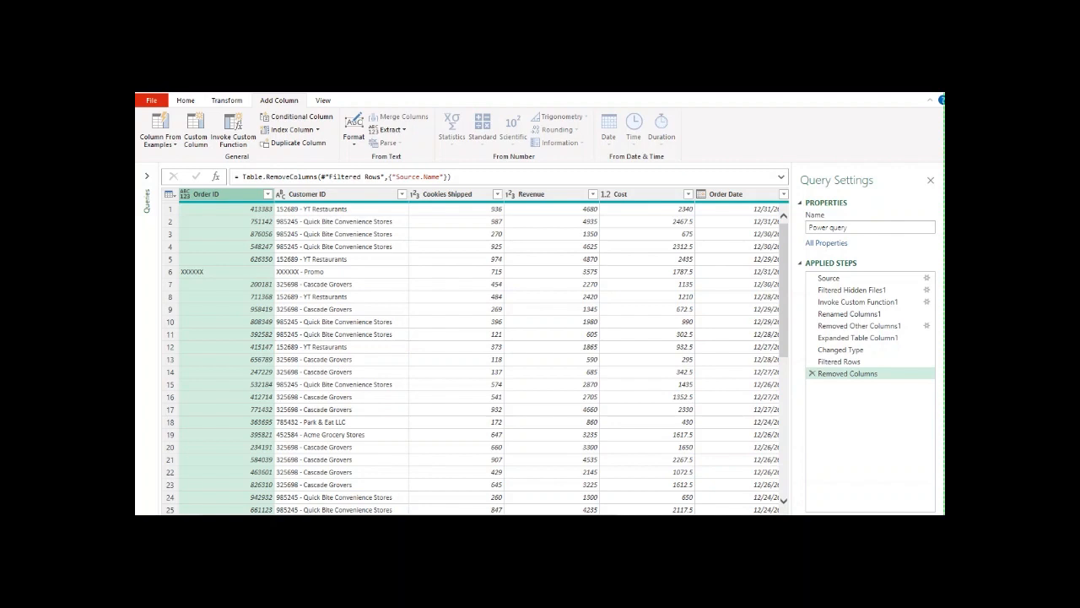
{"action": "left_click", "coordinate": [267, 194]}
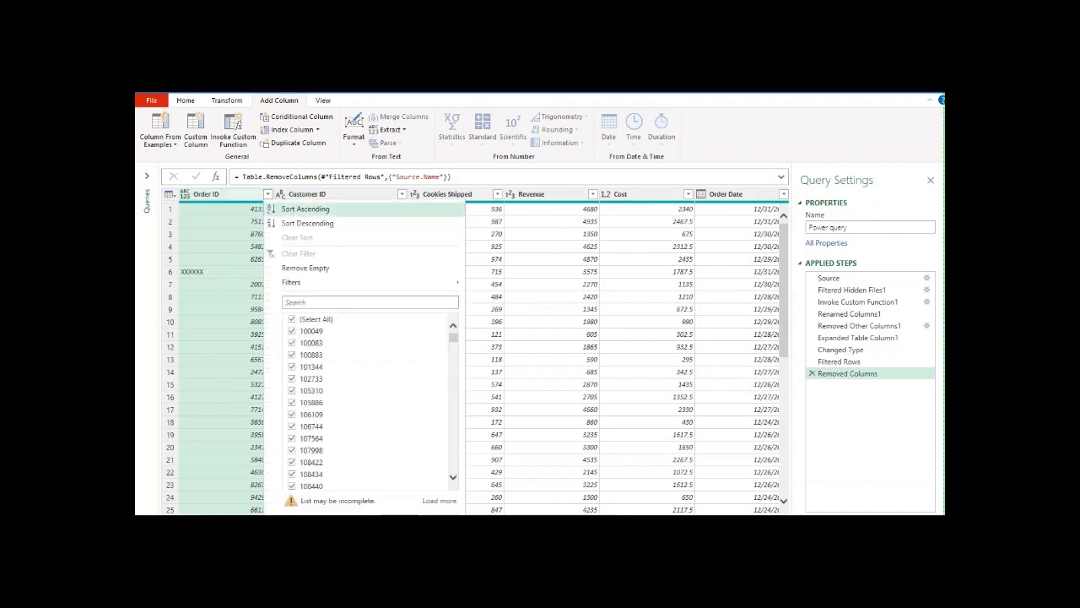
{"action": "left_click", "coordinate": [370, 302]}
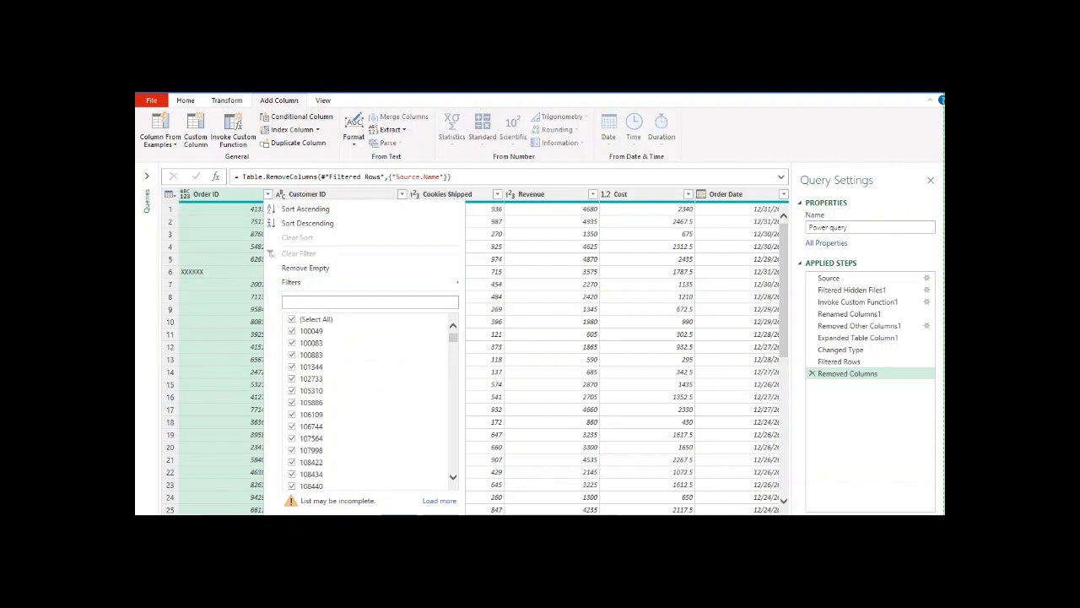
{"action": "type", "text": "xxxx"}
{"action": "left_click", "coordinate": [292, 330]}
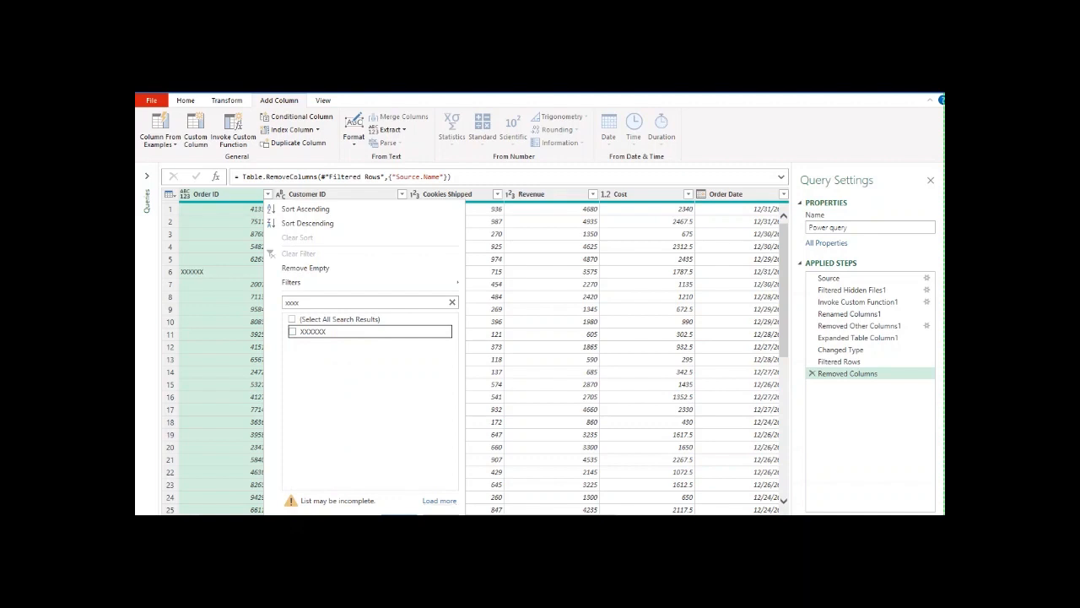
{"action": "left_click", "coordinate": [399, 513]}
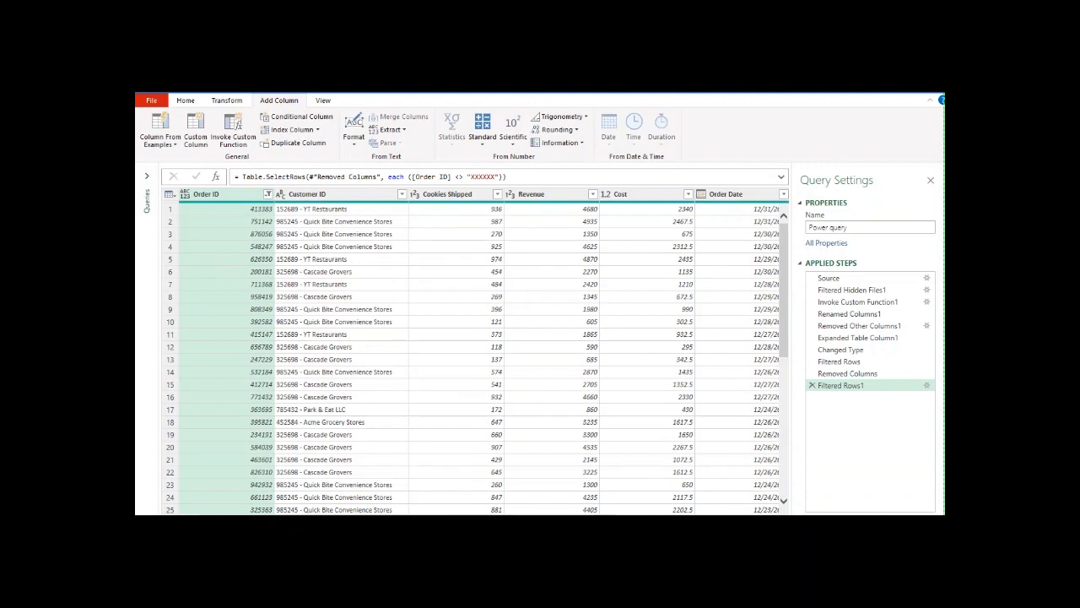
Step: Split the Customer ID column by the custom hyphen delimiter at each occurrence
{"action": "left_click", "coordinate": [307, 194]}
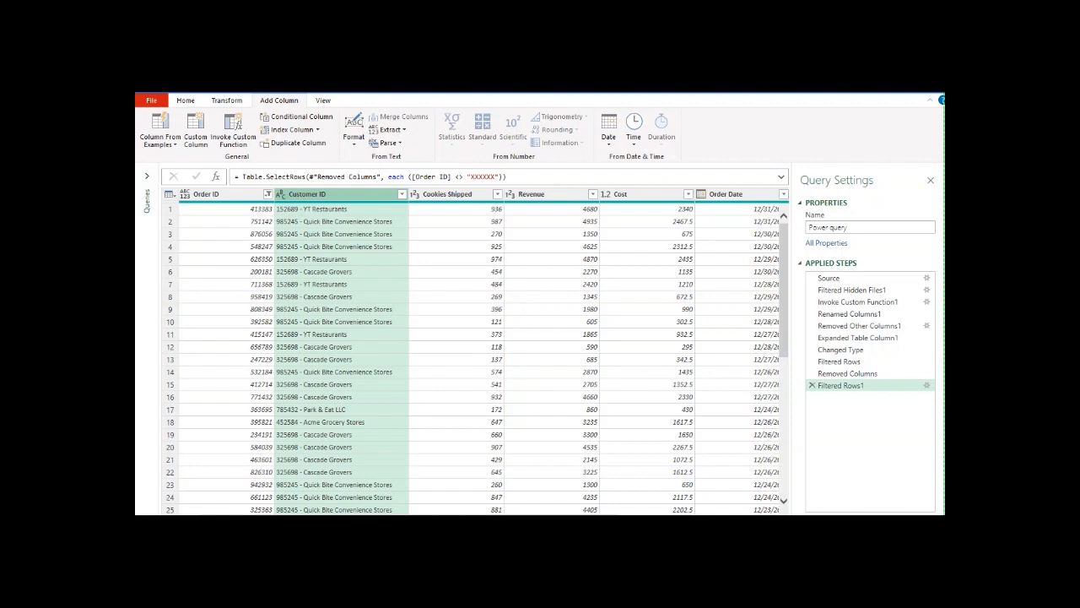
{"action": "left_click", "coordinate": [403, 194]}
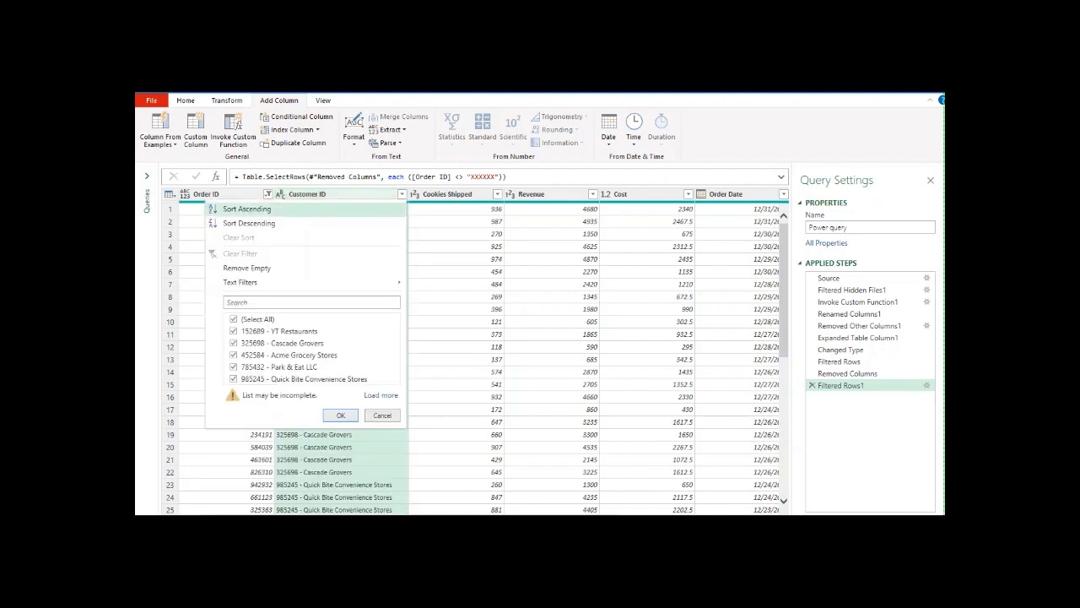
{"action": "left_click", "coordinate": [402, 194]}
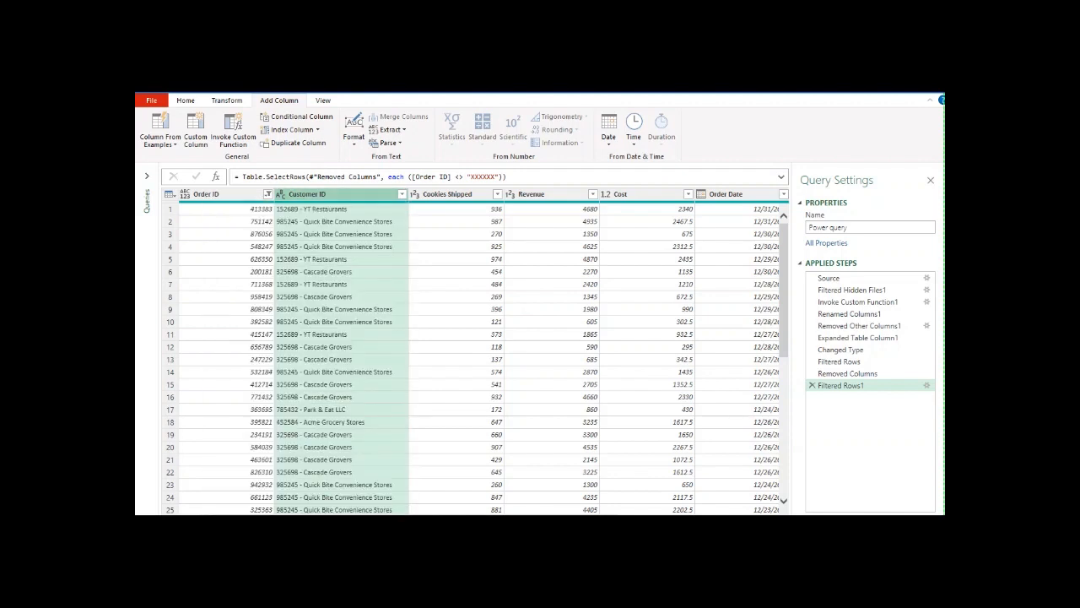
{"action": "right_click", "coordinate": [376, 200]}
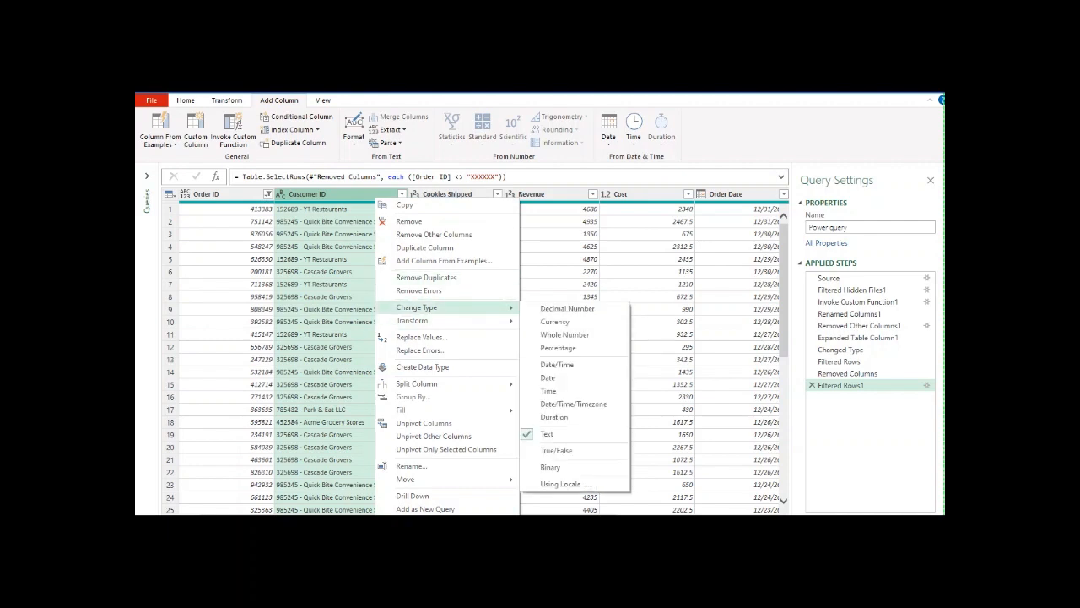
{"action": "mouse_move", "coordinate": [417, 384]}
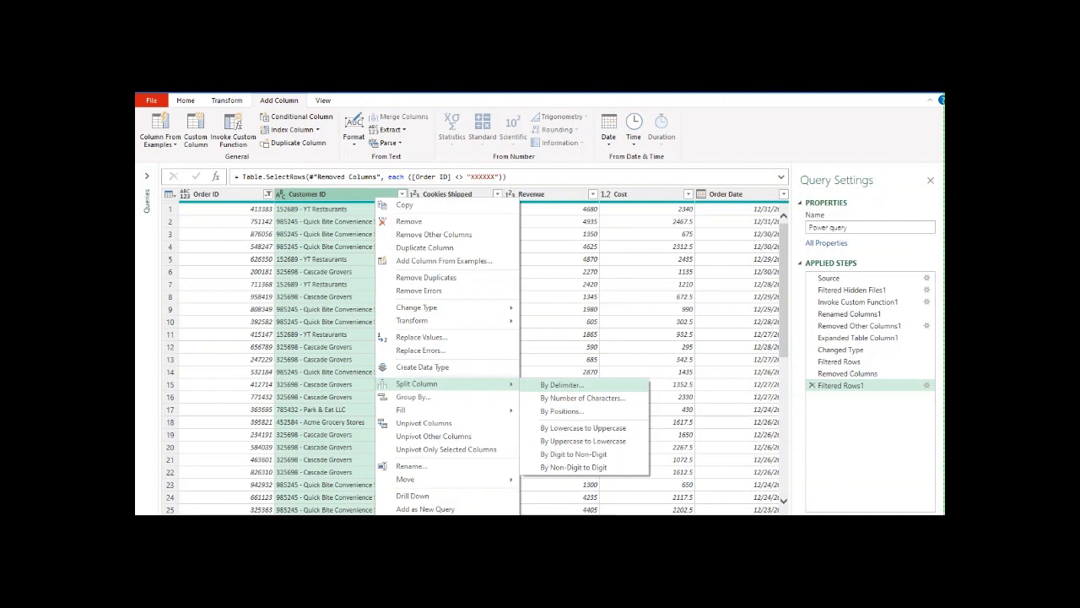
{"action": "left_click", "coordinate": [563, 385]}
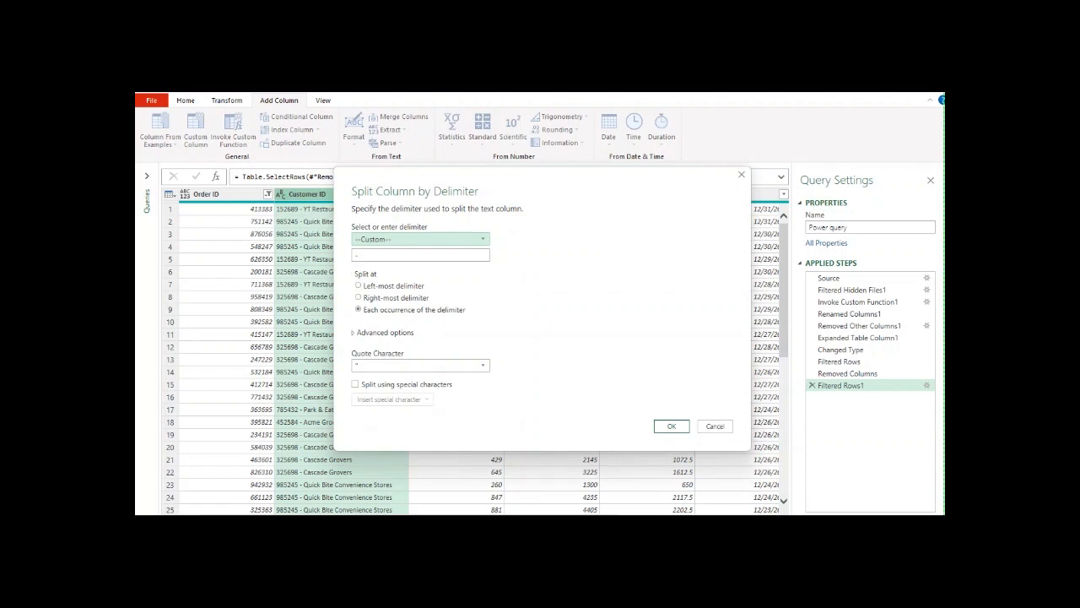
{"action": "left_click", "coordinate": [672, 426]}
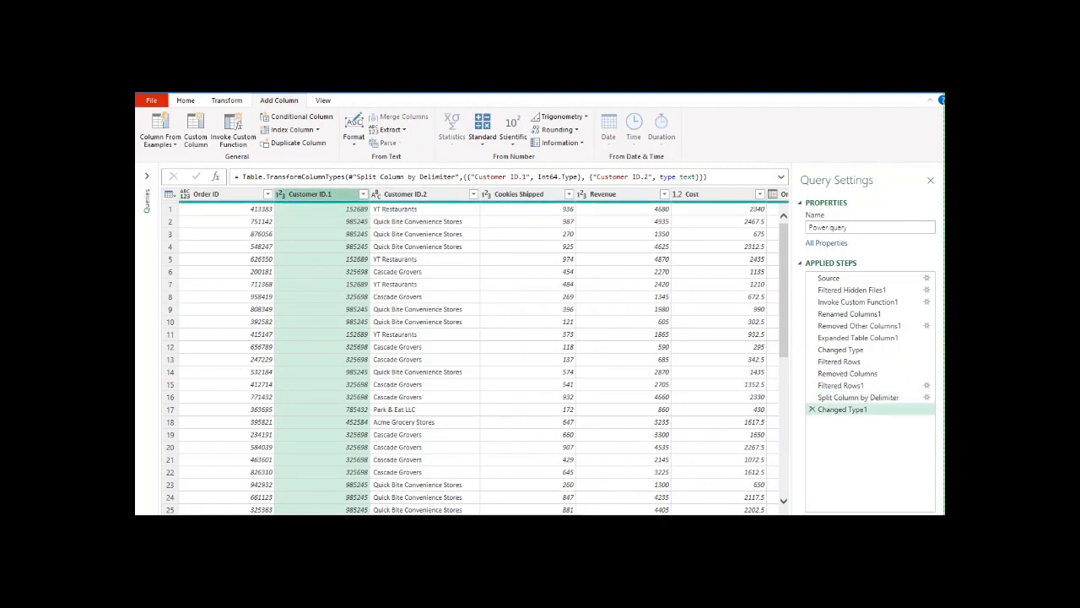
Step: Rename the Customer ID.1 column as Customer ID
{"action": "double_click", "coordinate": [310, 194]}
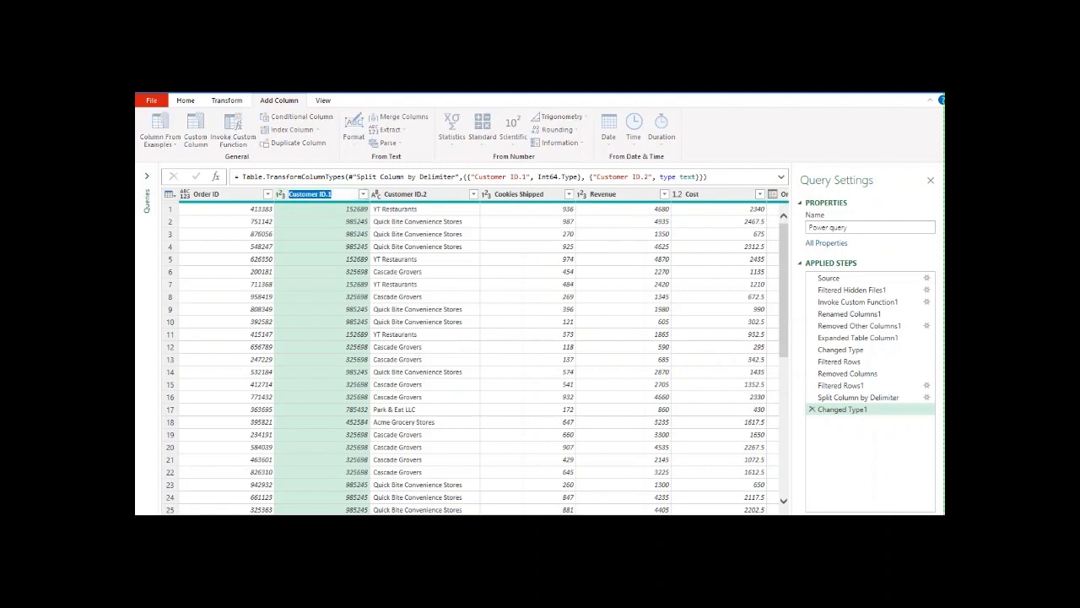
{"action": "left_click", "coordinate": [333, 194]}
{"action": "key", "text": "BackSpace"}
{"action": "key", "text": "BackSpace"}
{"action": "key", "text": "Return"}
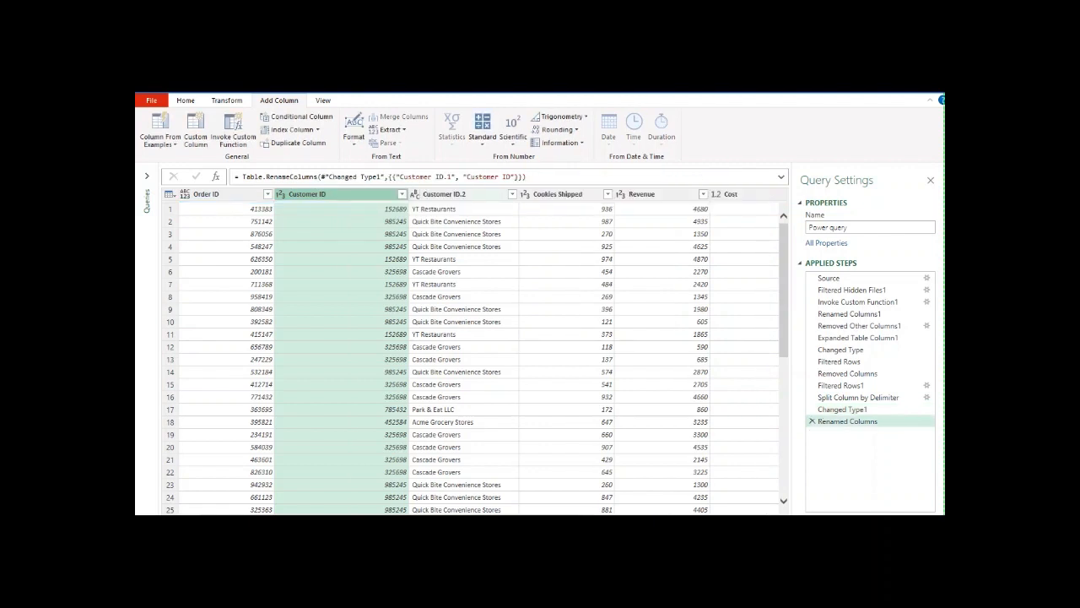
Step: Rename the Customer ID.2 column as Customer name
{"action": "left_click", "coordinate": [445, 194]}
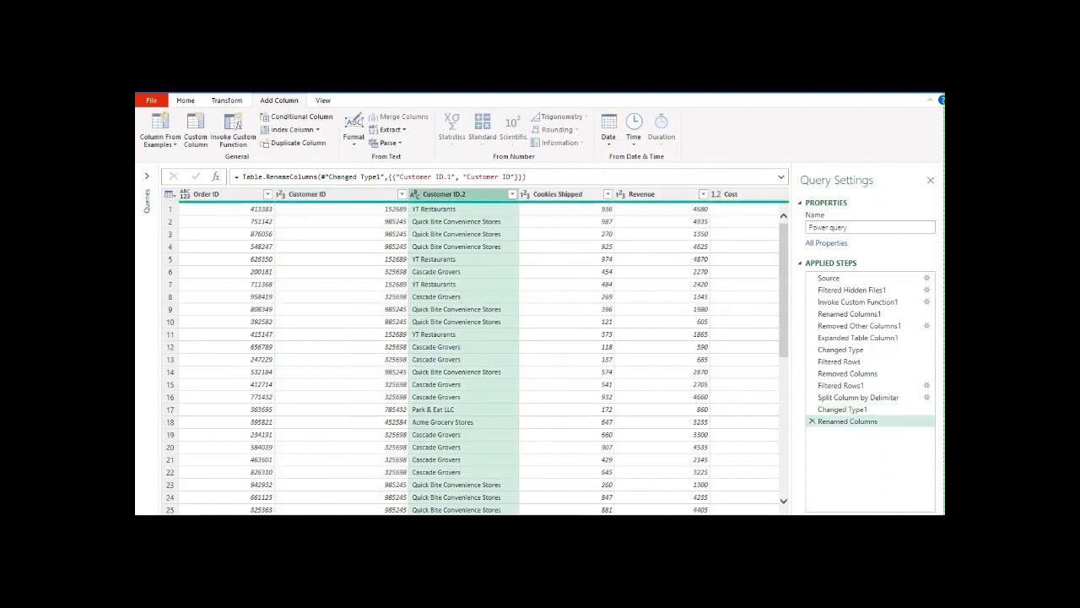
{"action": "double_click", "coordinate": [446, 194]}
{"action": "left_click", "coordinate": [466, 194]}
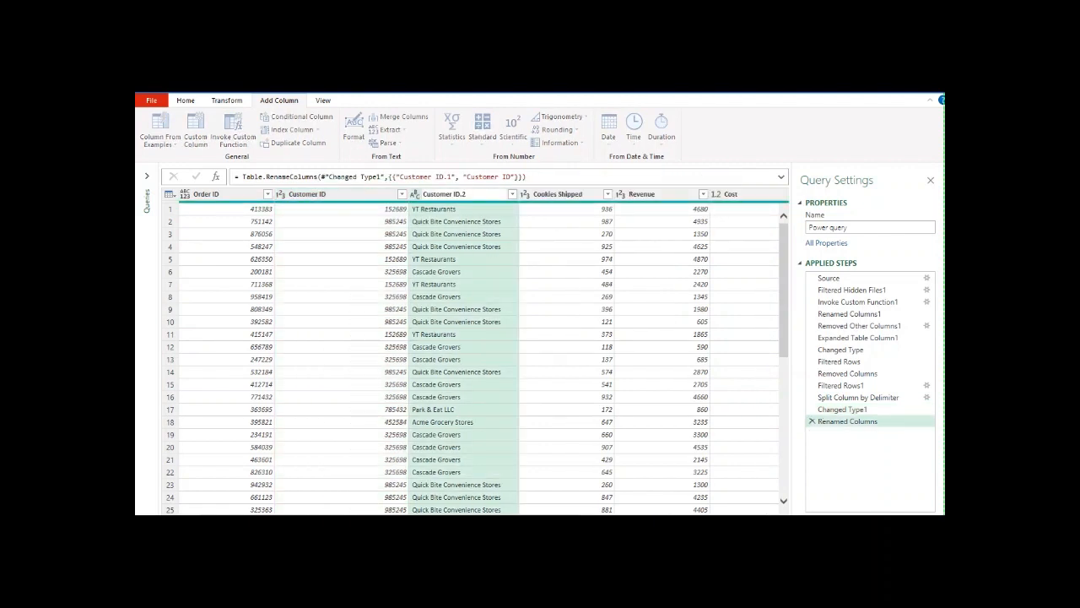
{"action": "key", "text": "BackSpace"}
{"action": "key", "text": "BackSpace"}
{"action": "key", "text": "BackSpace"}
{"action": "key", "text": "BackSpace"}
{"action": "type", "text": "name"}
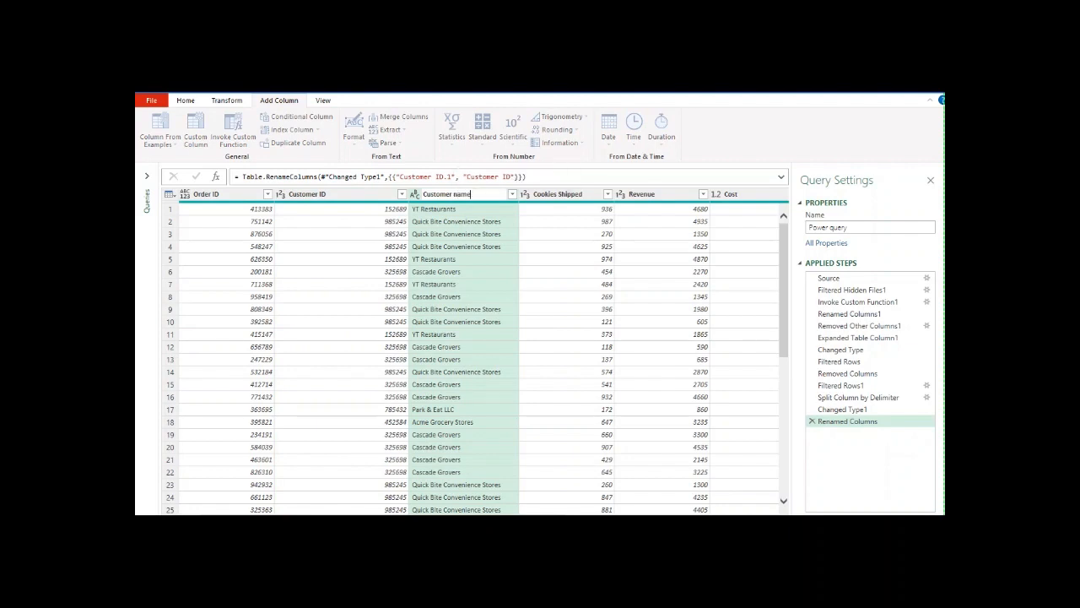
{"action": "key", "text": "Return"}
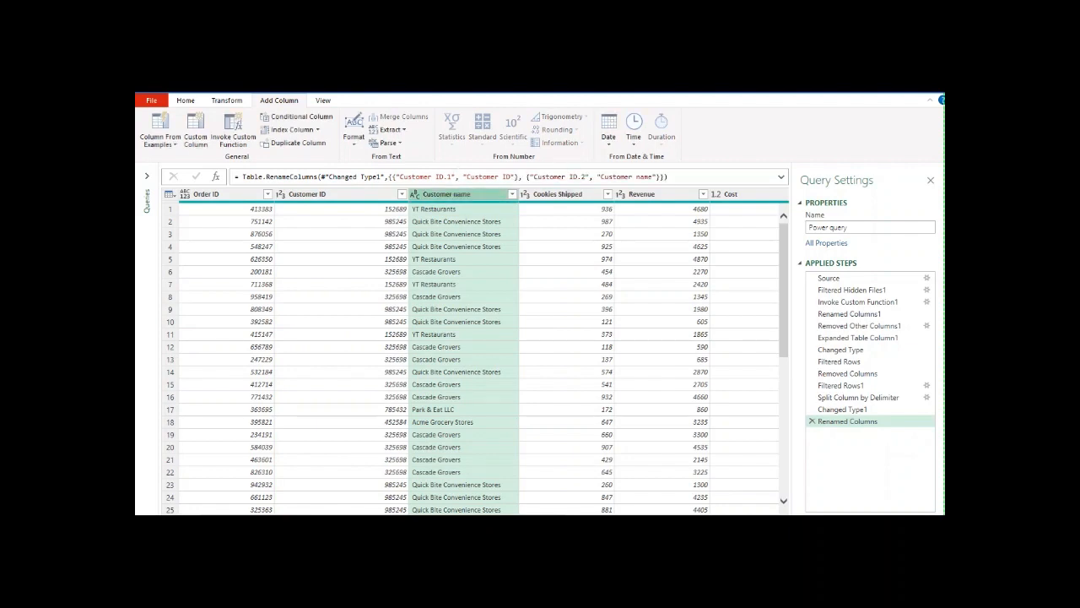
Step: Add a new column that subtracts Cost from Revenue using the standard Subtract operation
{"action": "left_click", "coordinate": [566, 246]}
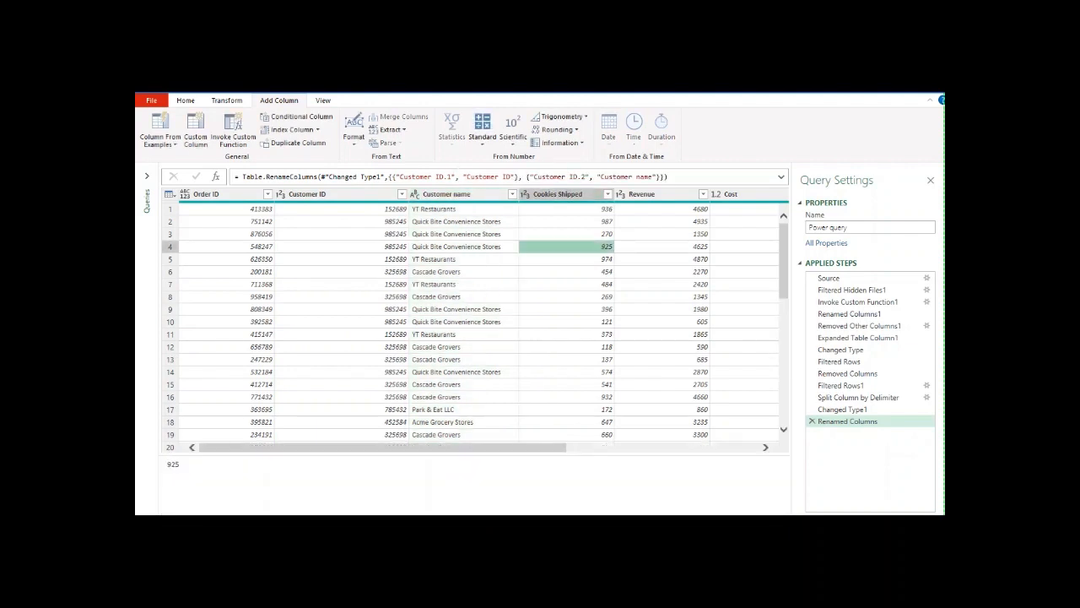
{"action": "key", "text": "Right"}
{"action": "key", "text": "Right"}
{"action": "key", "text": "Right"}
{"action": "key", "text": "Right"}
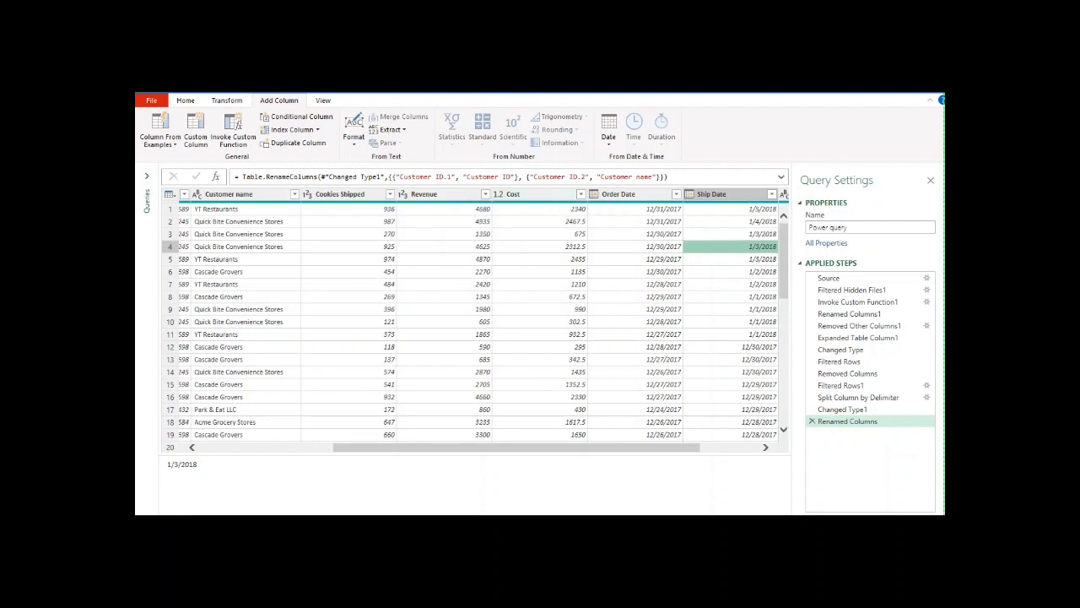
{"action": "left_click", "coordinate": [424, 194]}
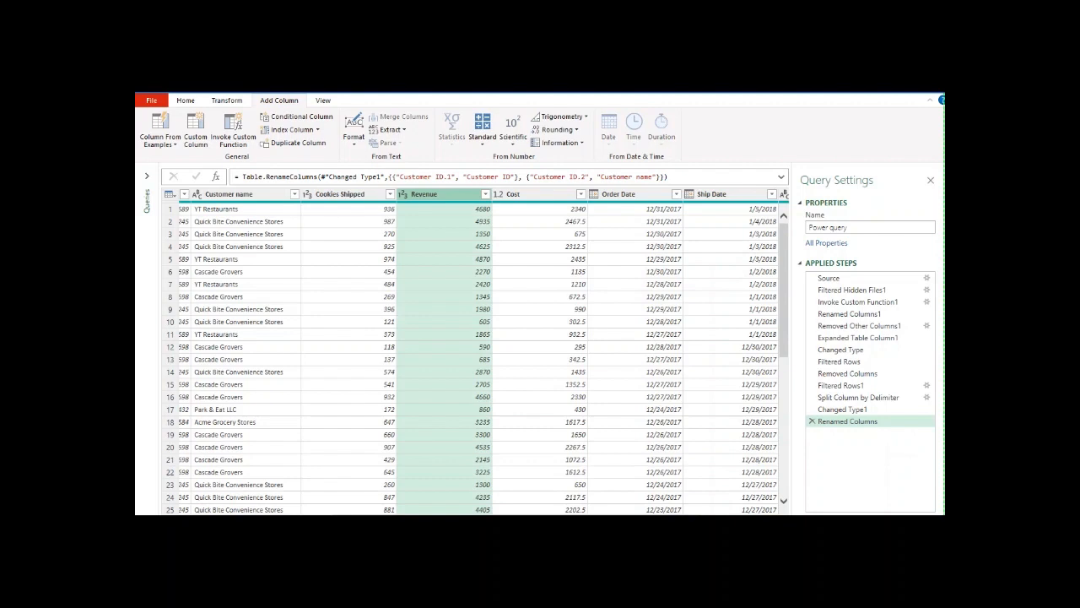
{"action": "left_click", "coordinate": [513, 194]}
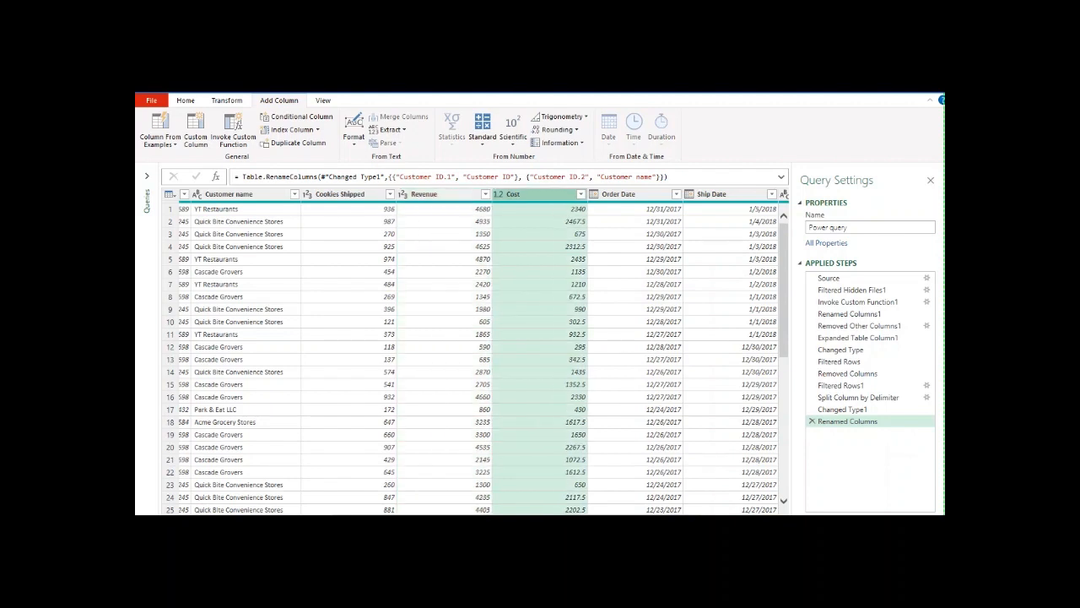
{"action": "left_click", "coordinate": [425, 194]}
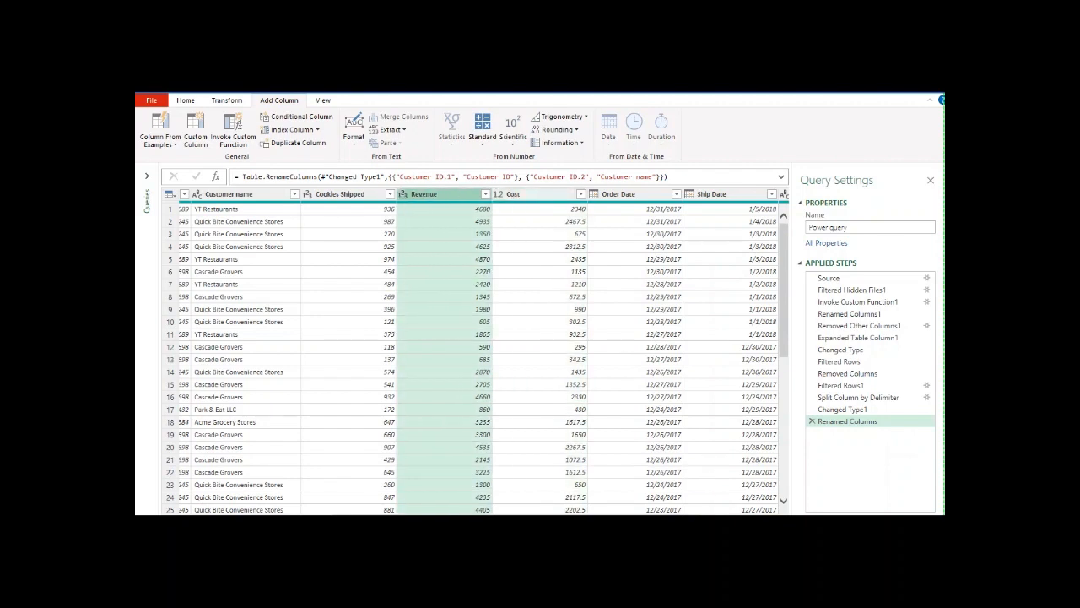
{"action": "left_click", "coordinate": [513, 194], "text": "ctrl"}
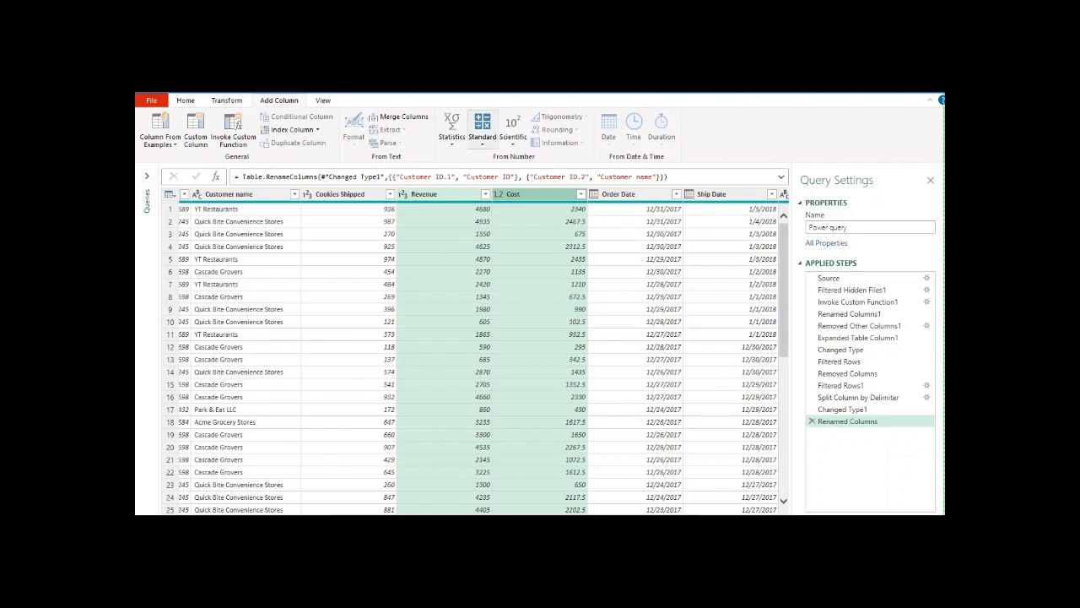
{"action": "left_click", "coordinate": [482, 135]}
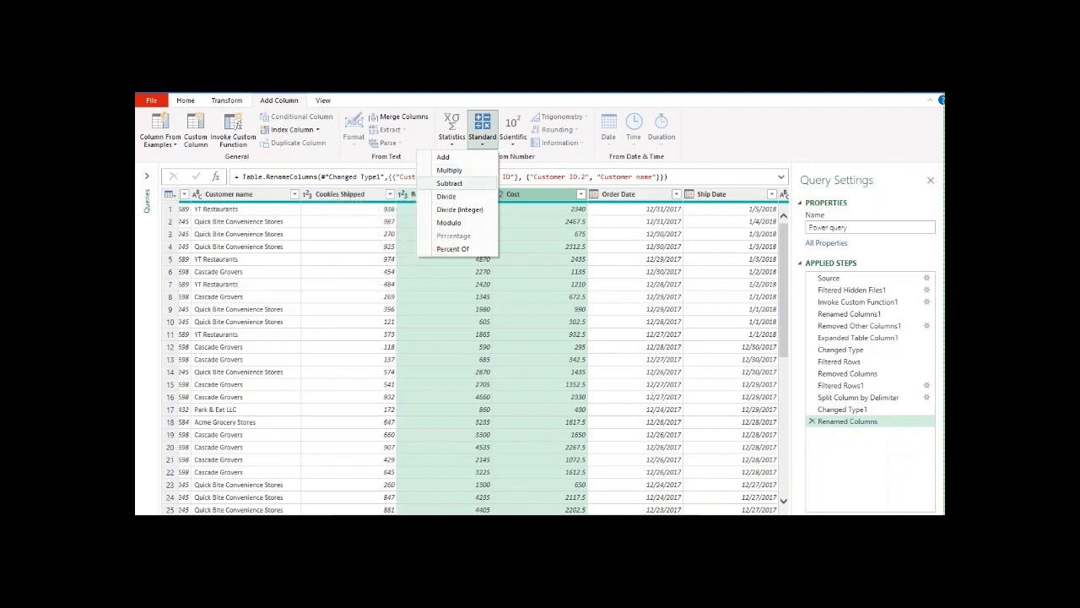
{"action": "left_click", "coordinate": [449, 182]}
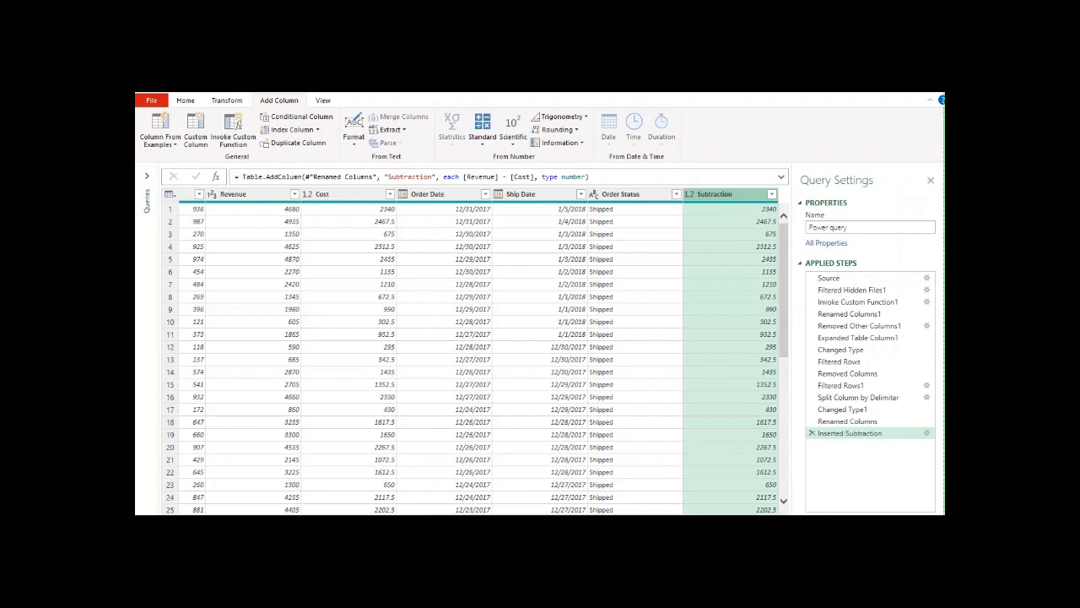
Step: Rename the new Subtraction column as Profit and move it between the Cost and Order Date columns
{"action": "double_click", "coordinate": [715, 194]}
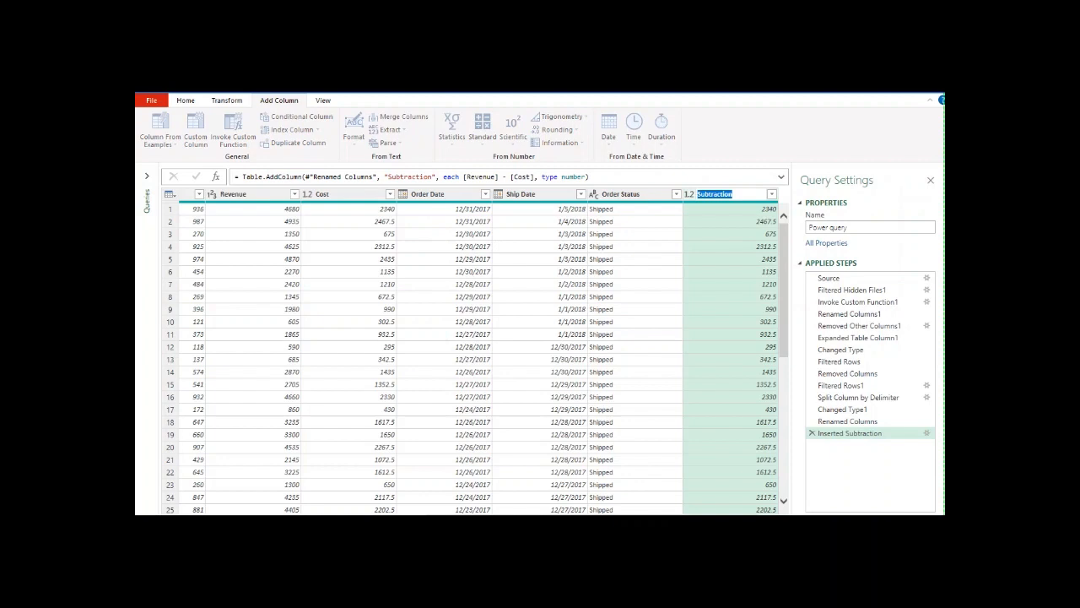
{"action": "type", "text": "Profit"}
{"action": "key", "text": "Return"}
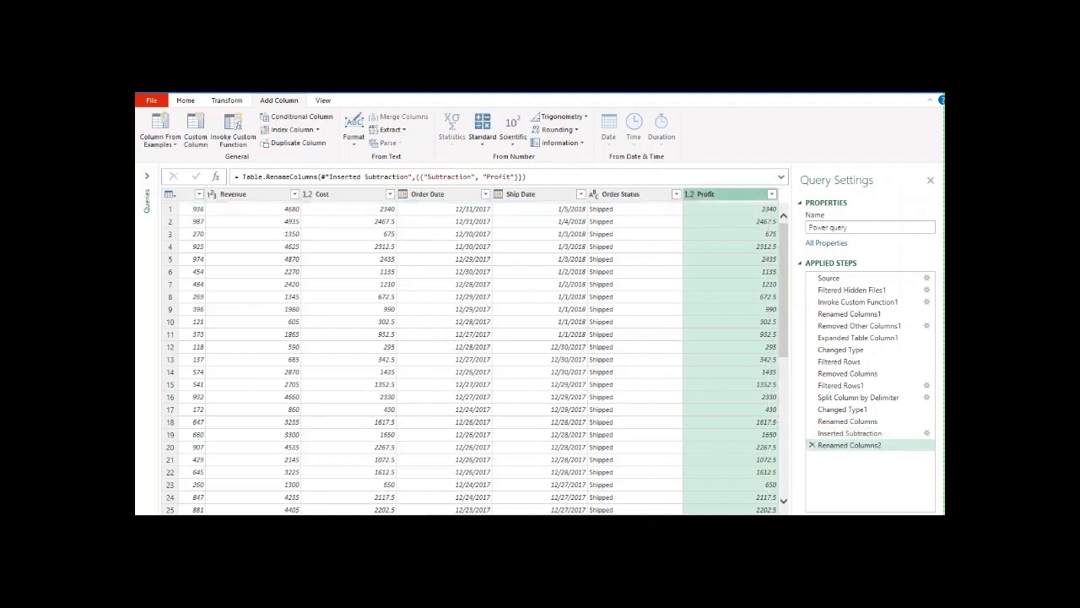
{"action": "left_click_drag", "start_coordinate": [715, 194], "coordinate": [422, 194]}
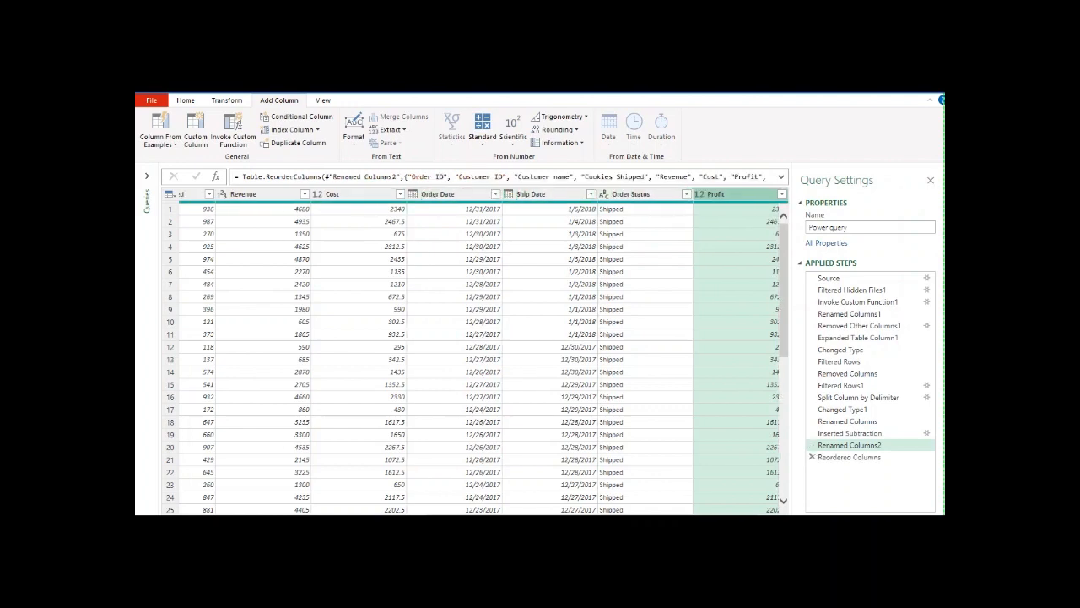
Step: Change the data type of the Revenue, Cost and Profit columns to Currency
{"action": "left_click", "coordinate": [253, 194]}
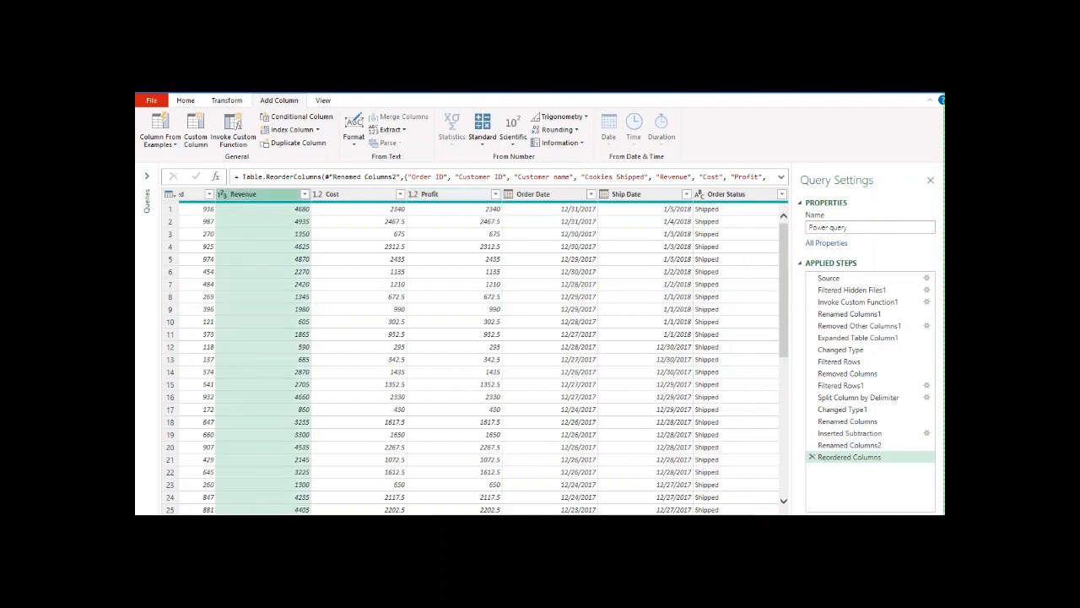
{"action": "left_click", "coordinate": [346, 194], "text": "ctrl"}
{"action": "left_click", "coordinate": [443, 194], "text": "ctrl"}
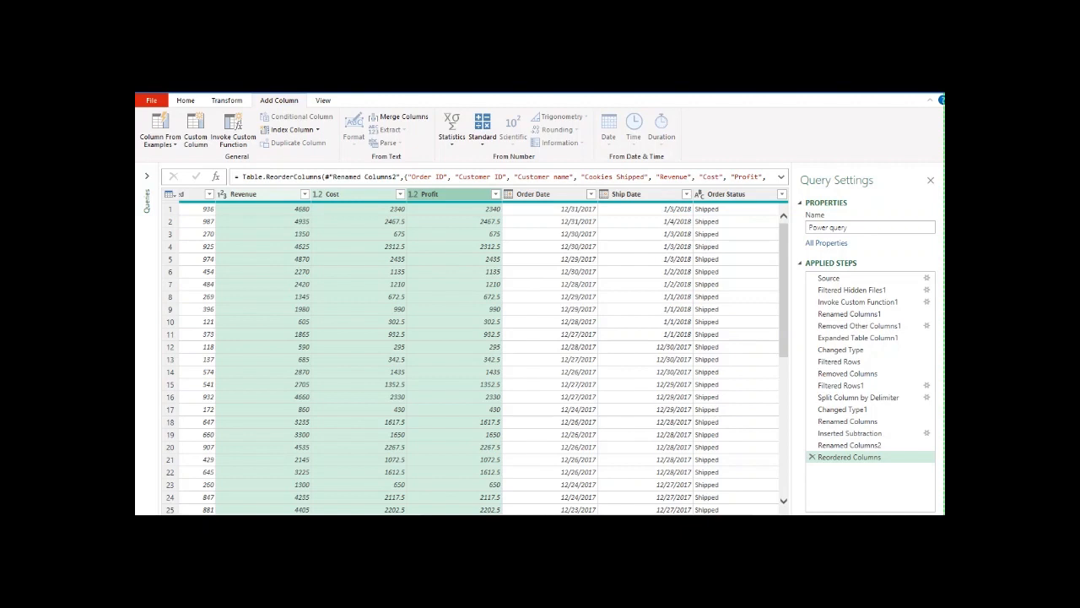
{"action": "right_click", "coordinate": [245, 193]}
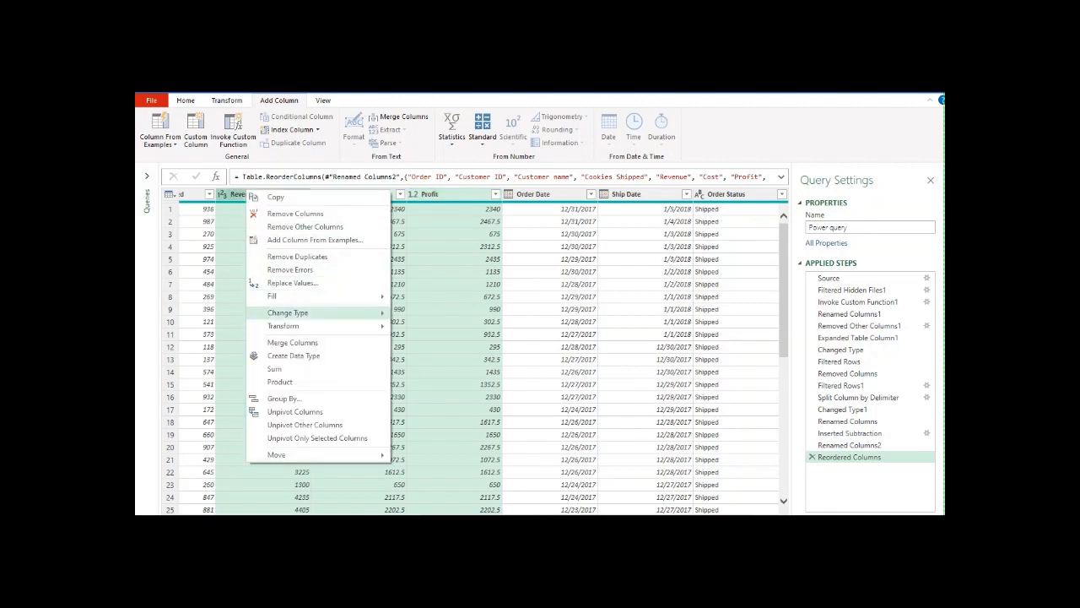
{"action": "mouse_move", "coordinate": [287, 312]}
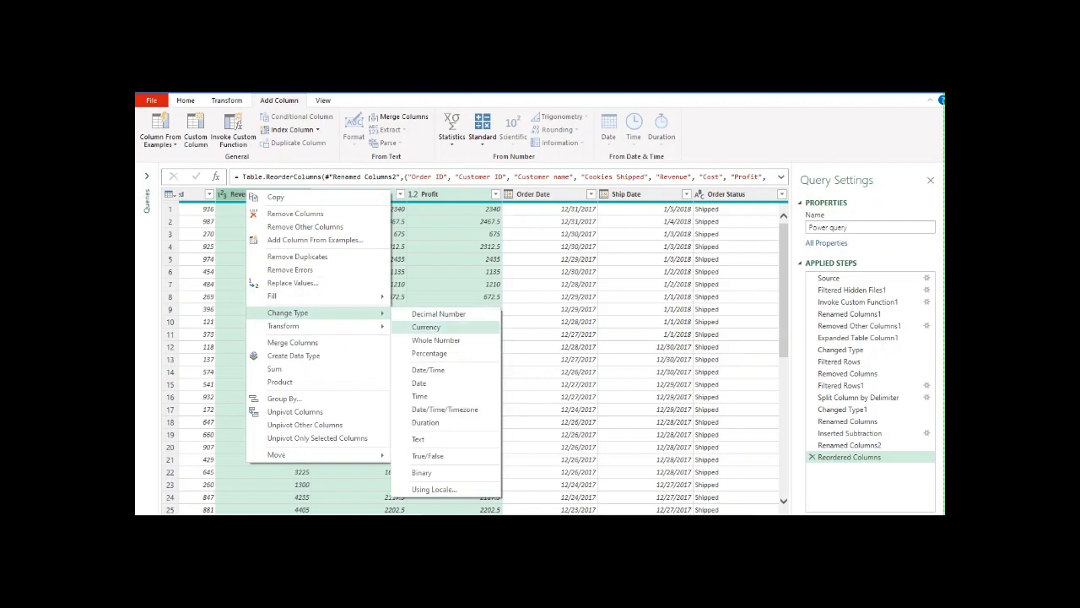
{"action": "left_click", "coordinate": [426, 327]}
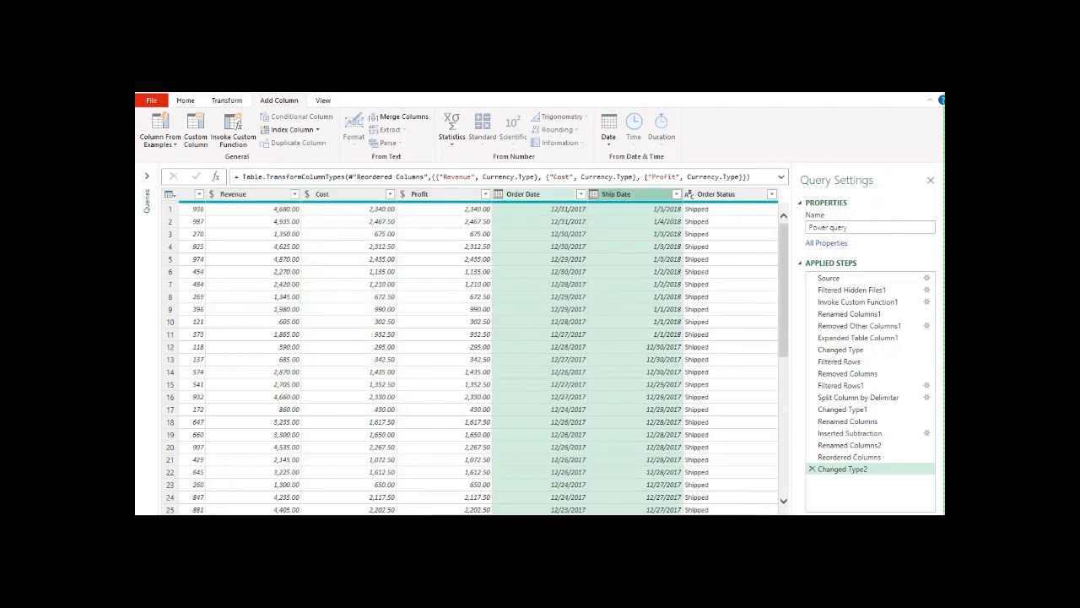
{"action": "left_click", "coordinate": [730, 360]}
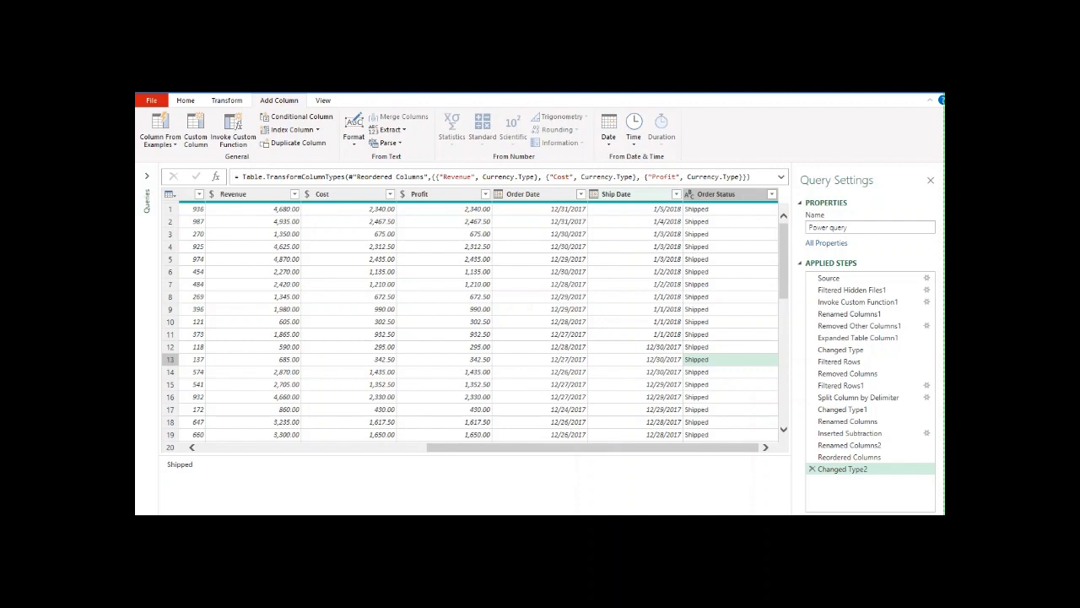
Step: Add a new column that subtracts Order Date from Ship Date using the Subtract Days date operation
{"action": "left_click", "coordinate": [624, 194]}
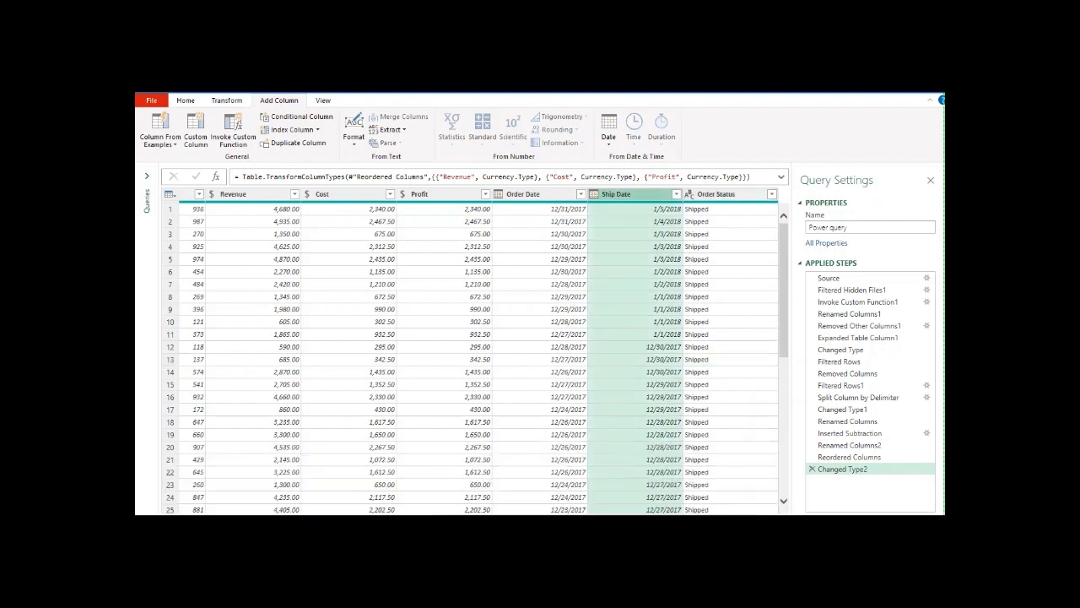
{"action": "left_click", "coordinate": [523, 194], "text": "ctrl"}
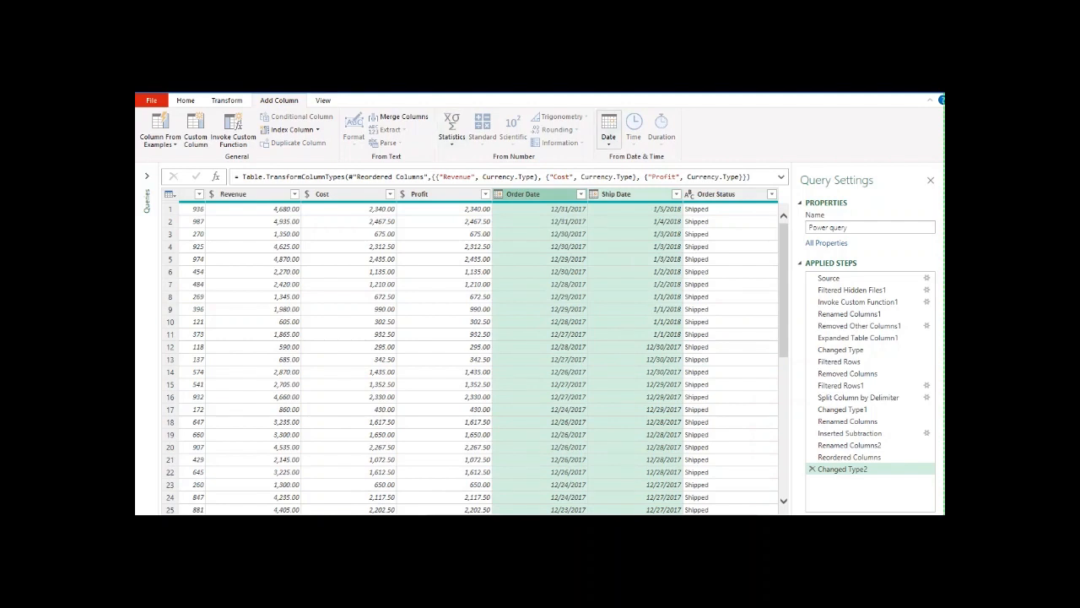
{"action": "left_click", "coordinate": [608, 131]}
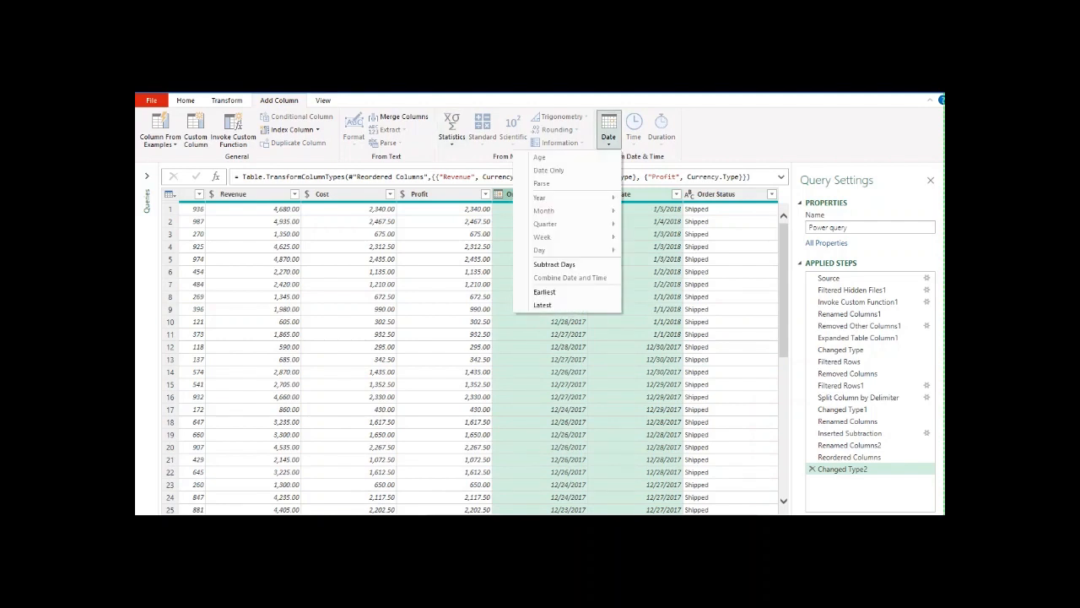
{"action": "left_click", "coordinate": [555, 264]}
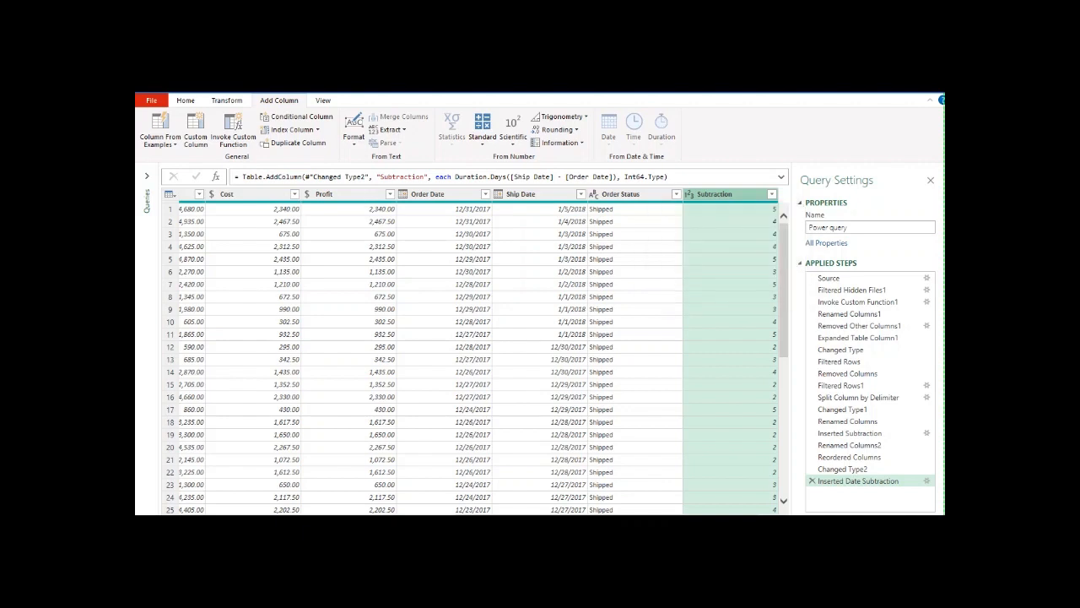
Step: Rename the new Subtraction column as Day of ships
{"action": "double_click", "coordinate": [715, 194]}
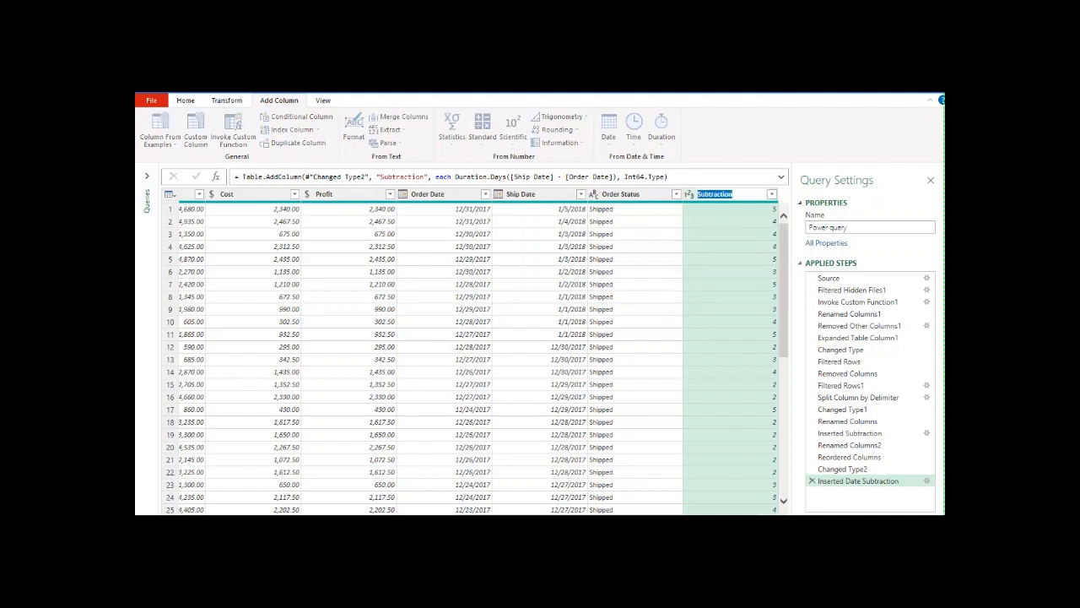
{"action": "type", "text": "Days o"}
{"action": "key", "text": "BackSpace"}
{"action": "type", "text": "of ships"}
{"action": "key", "text": "Return"}
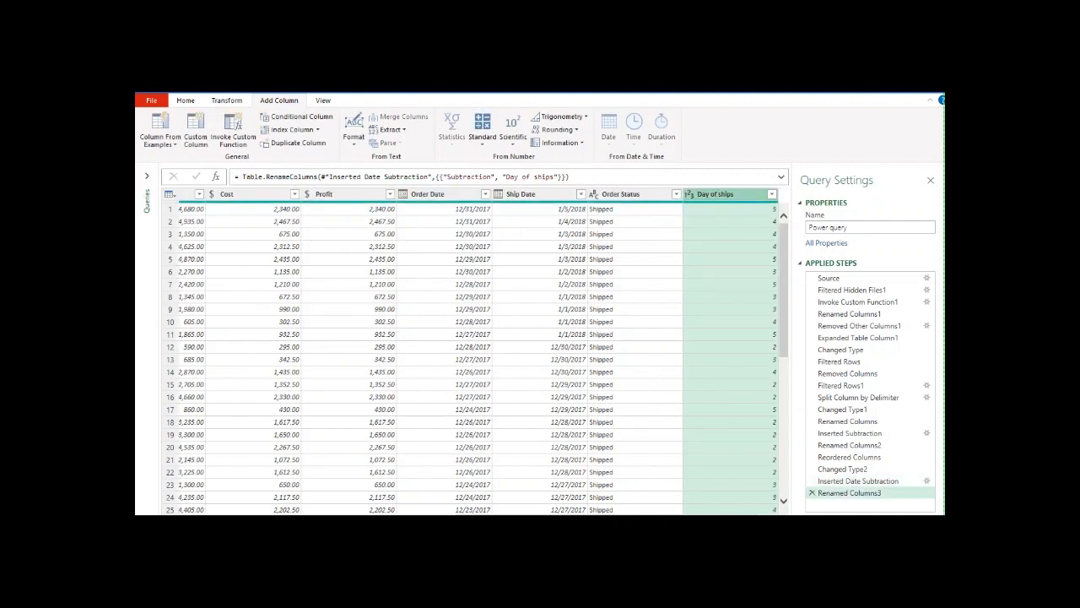
Step: Move the Day of ships column between Ship Date and Order Status, and remove the Order Status column
{"action": "left_click_drag", "start_coordinate": [591, 194], "coordinate": [548, 194]}
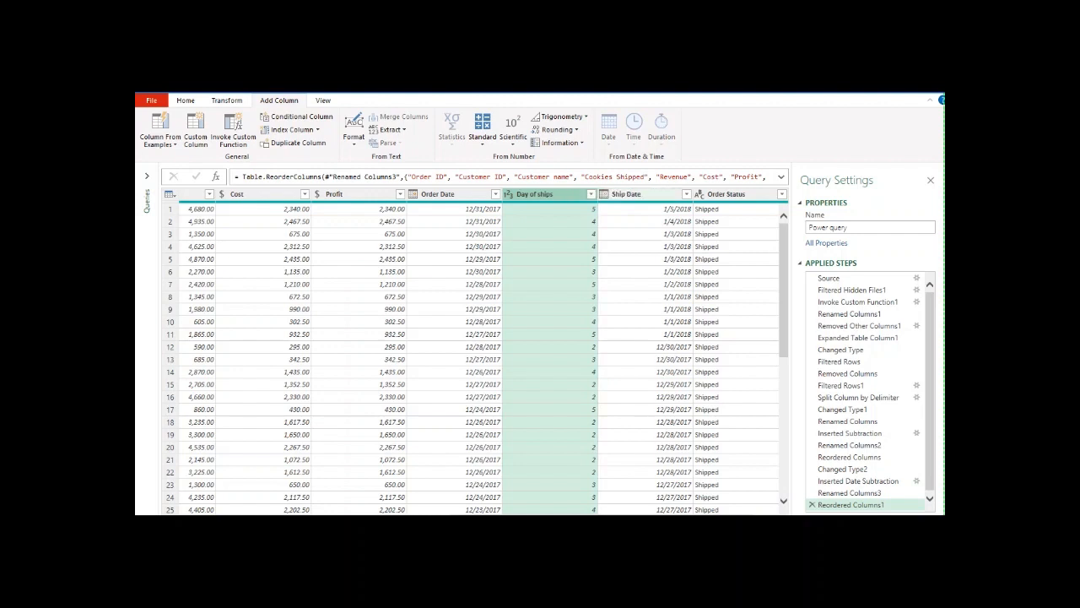
{"action": "left_click_drag", "start_coordinate": [553, 194], "coordinate": [629, 195]}
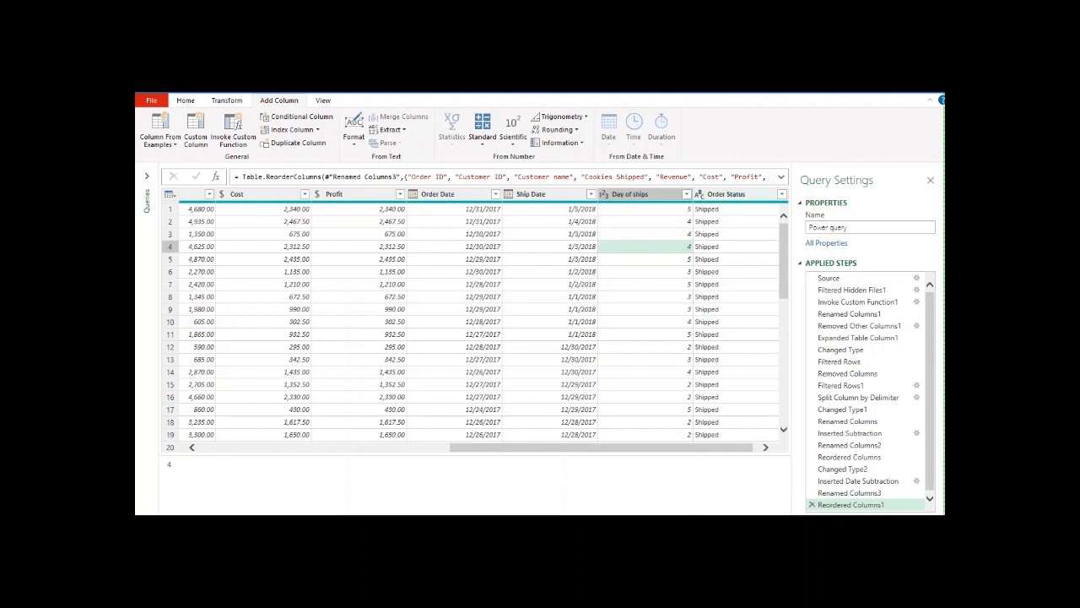
{"action": "left_click", "coordinate": [726, 194]}
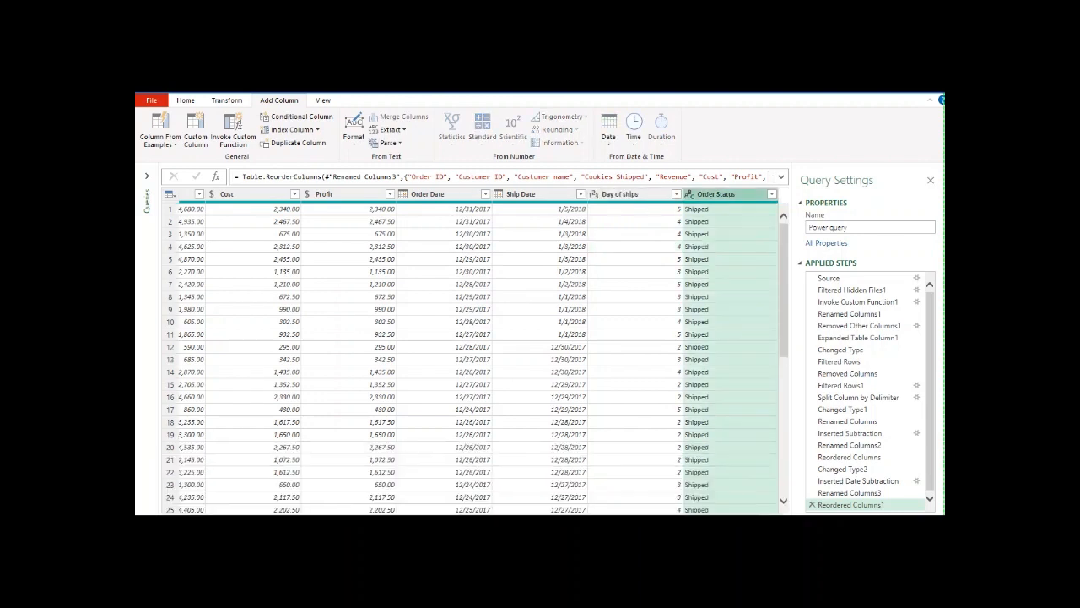
{"action": "right_click", "coordinate": [728, 196]}
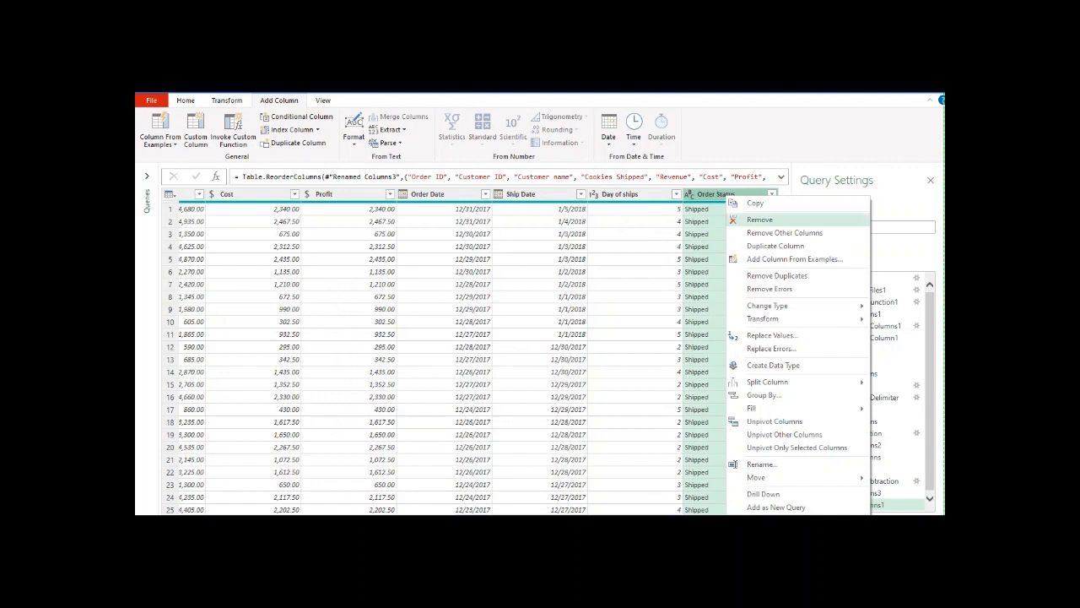
{"action": "left_click", "coordinate": [759, 220]}
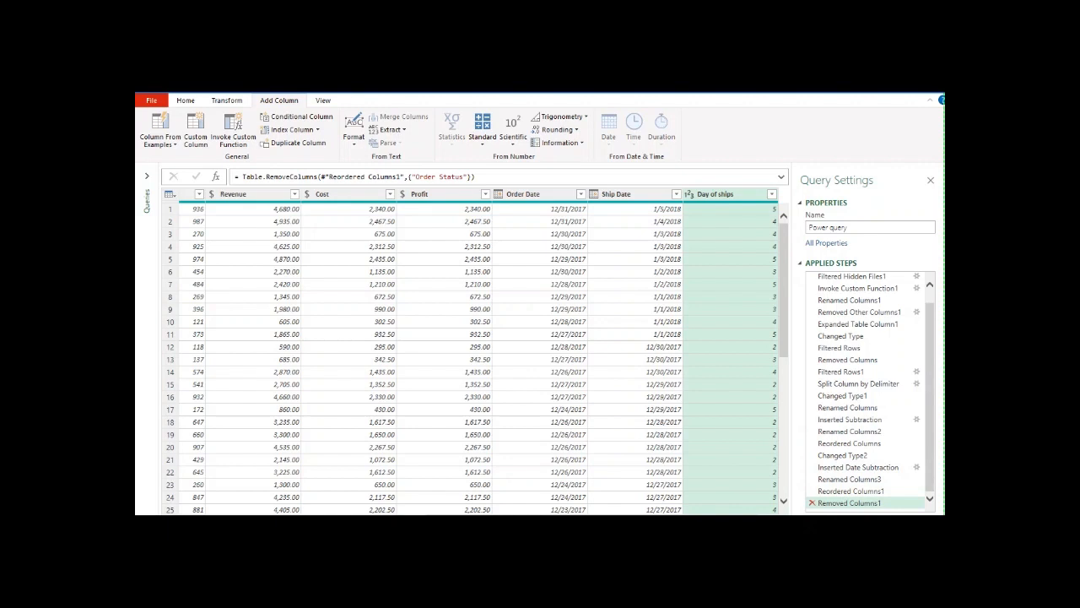
Step: Delete the last two applied steps, the Order Status removal and the Day of ships reordering
{"action": "left_click", "coordinate": [812, 503]}
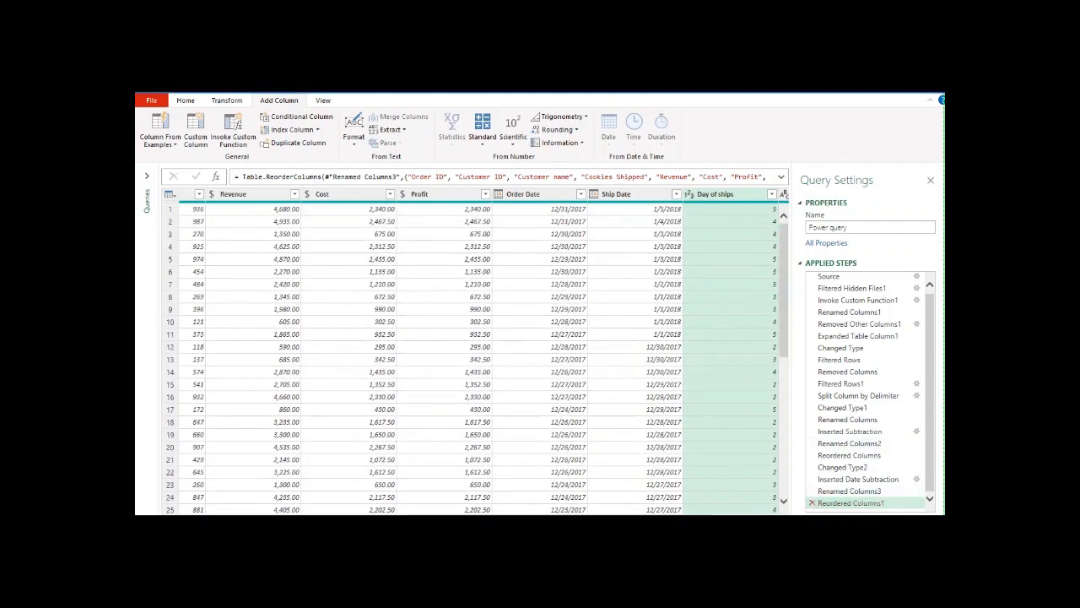
{"action": "left_click", "coordinate": [811, 502]}
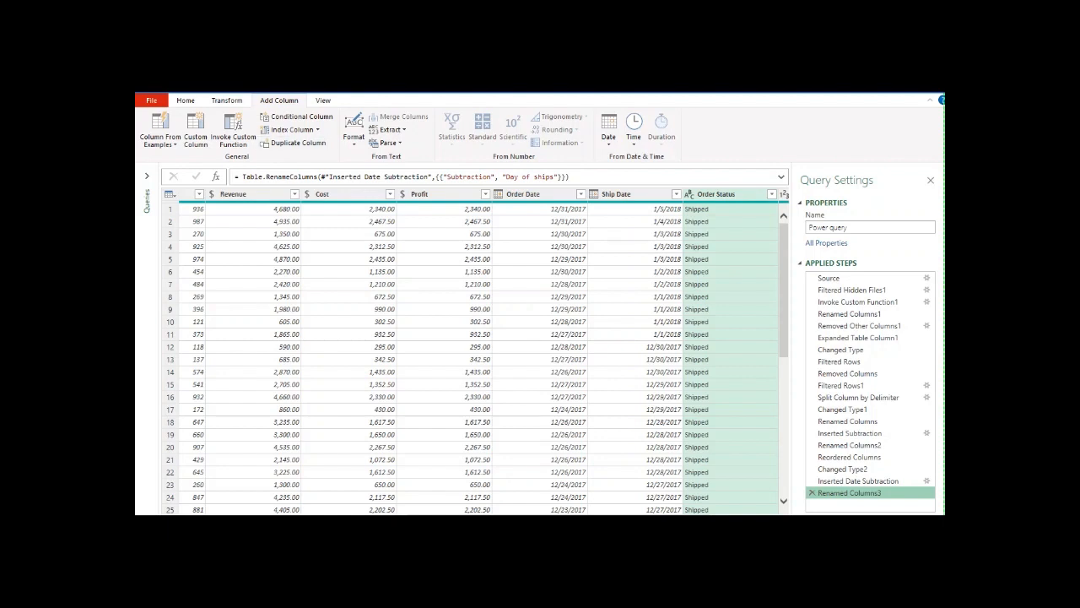
Step: Close the query editor and load the query as a table into the existing worksheet at cell A1 of Sheet1
{"action": "left_click", "coordinate": [184, 100]}
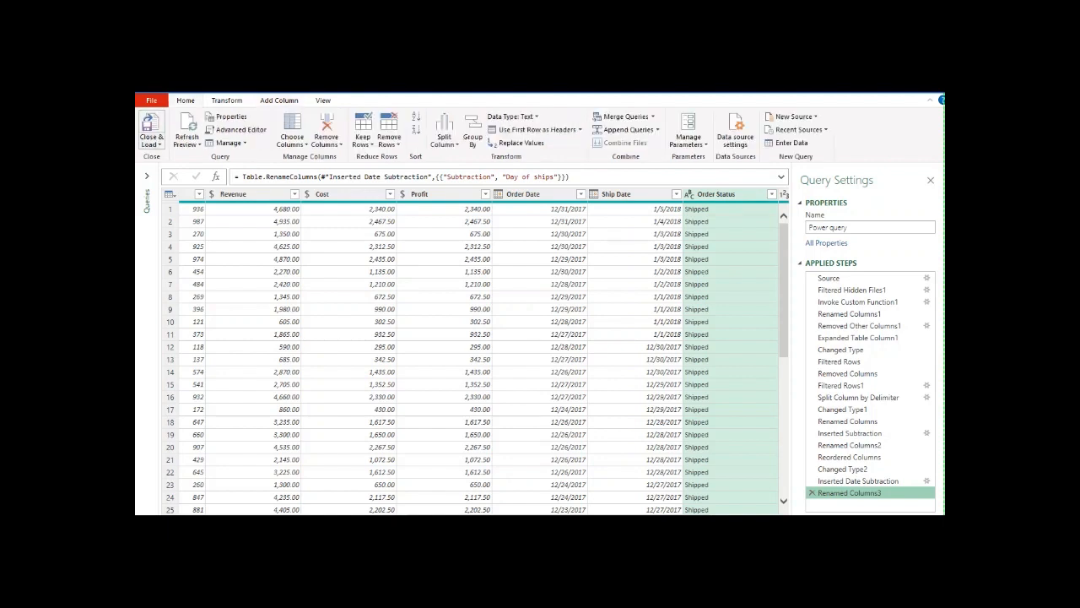
{"action": "left_click", "coordinate": [151, 141]}
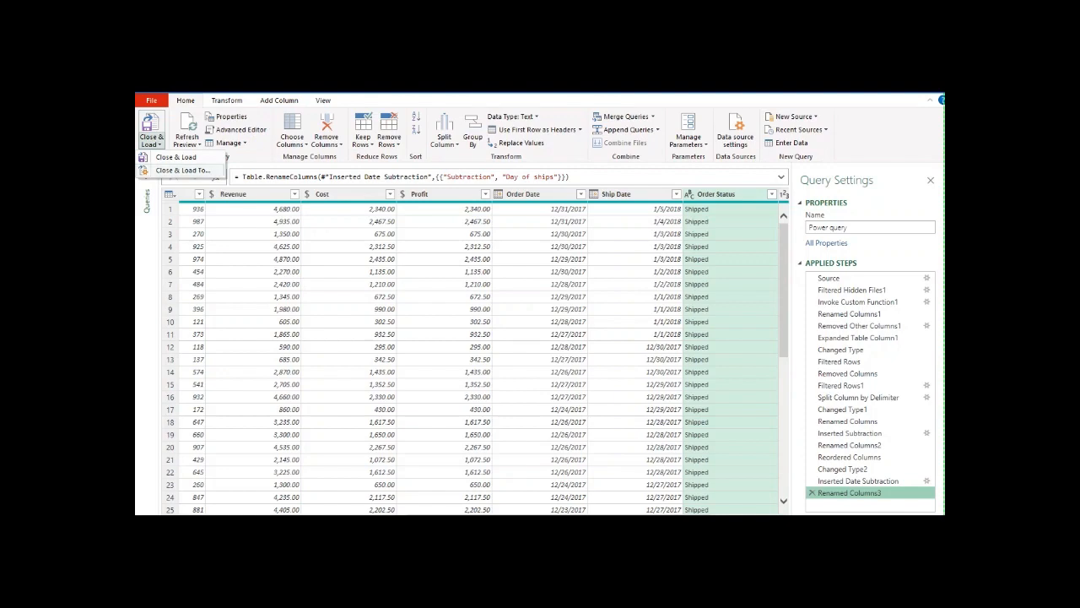
{"action": "left_click", "coordinate": [183, 170]}
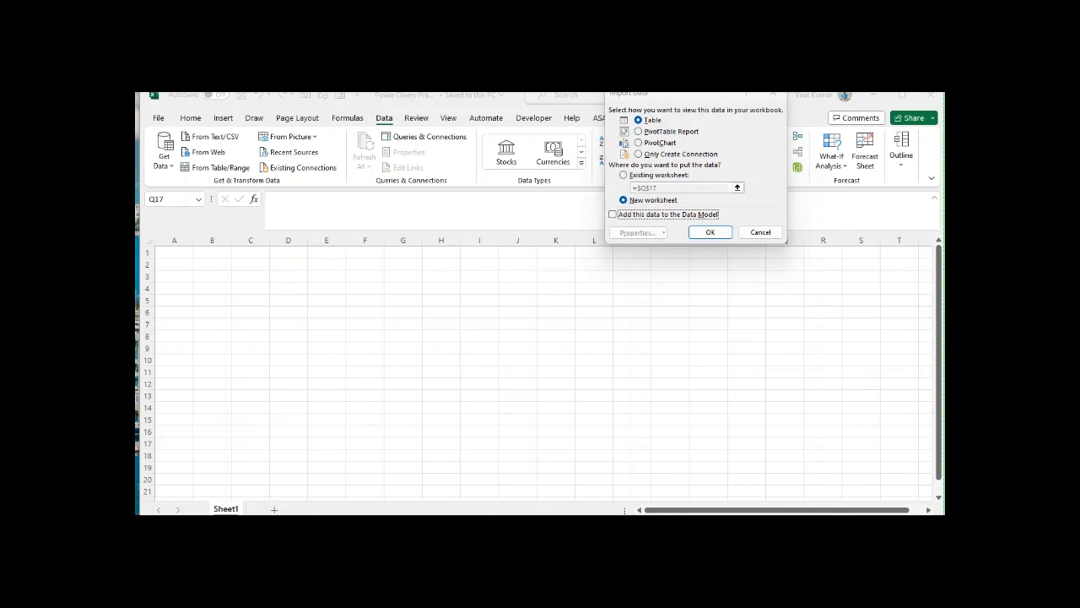
{"action": "left_click", "coordinate": [659, 174]}
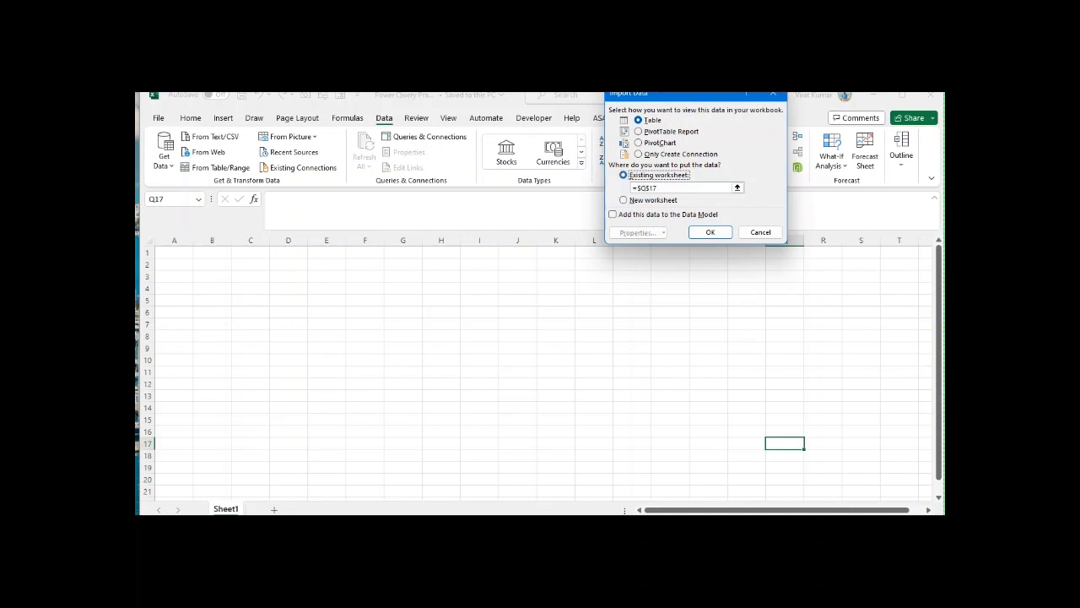
{"action": "left_click", "coordinate": [212, 265]}
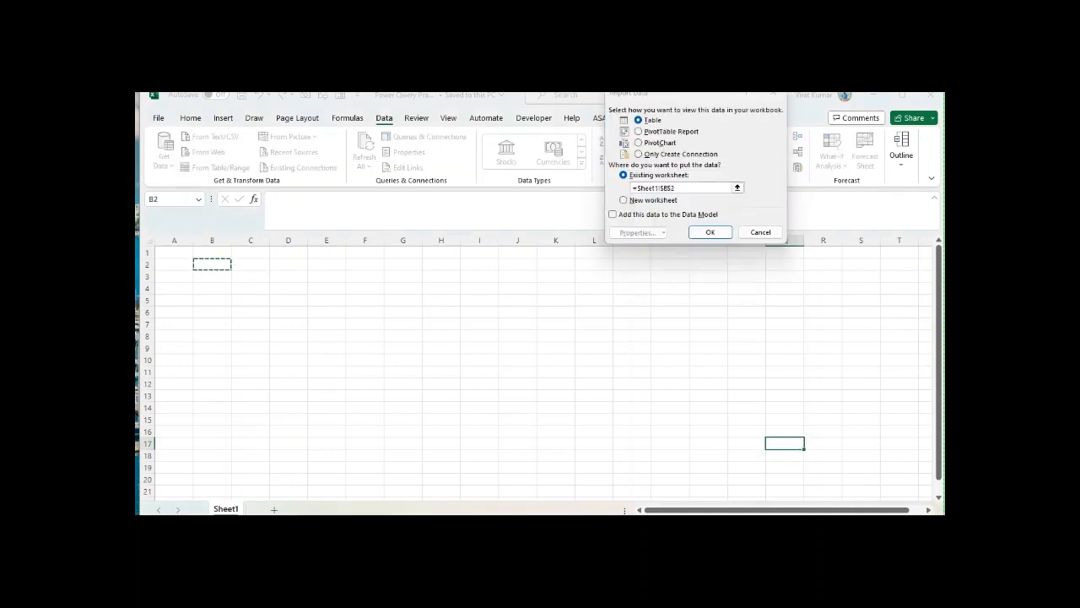
{"action": "left_click", "coordinate": [174, 252]}
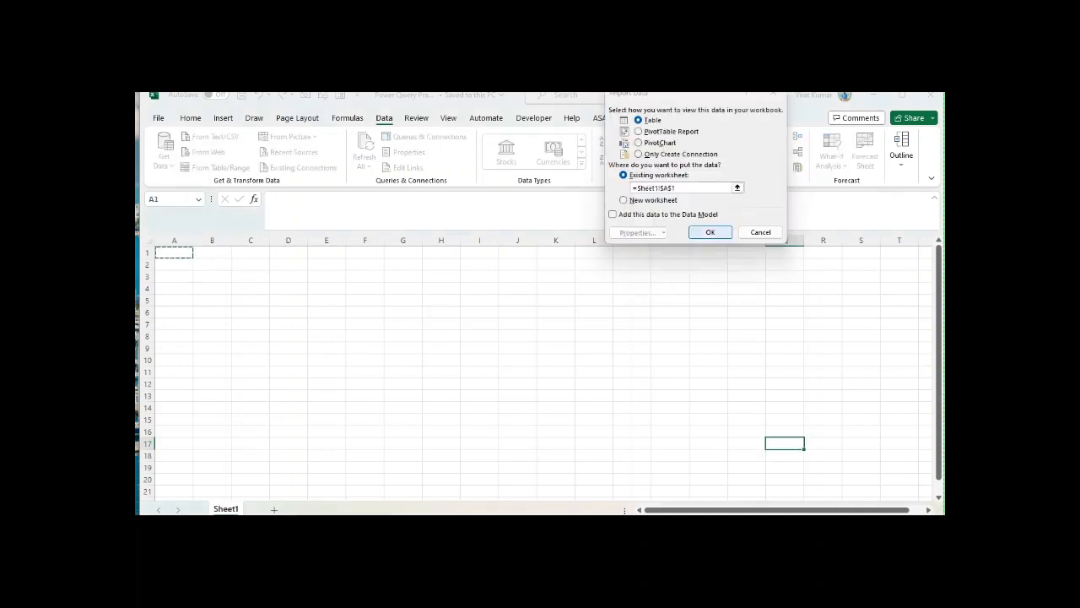
{"action": "left_click", "coordinate": [710, 232]}
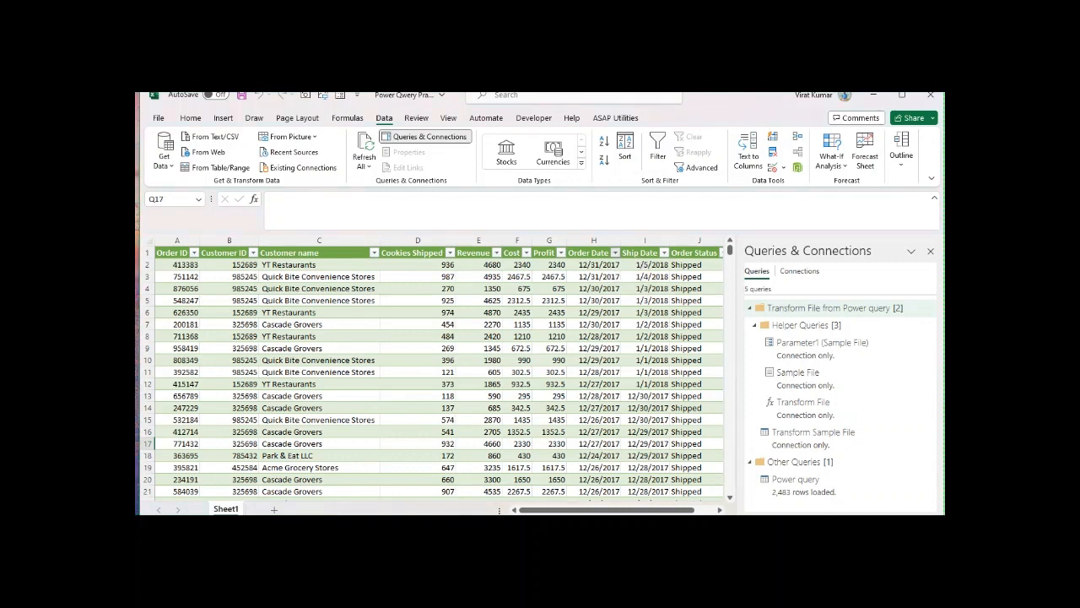
Step: Insert a PivotTable based on the loaded Power_query table on a new worksheet
{"action": "left_click", "coordinate": [615, 253]}
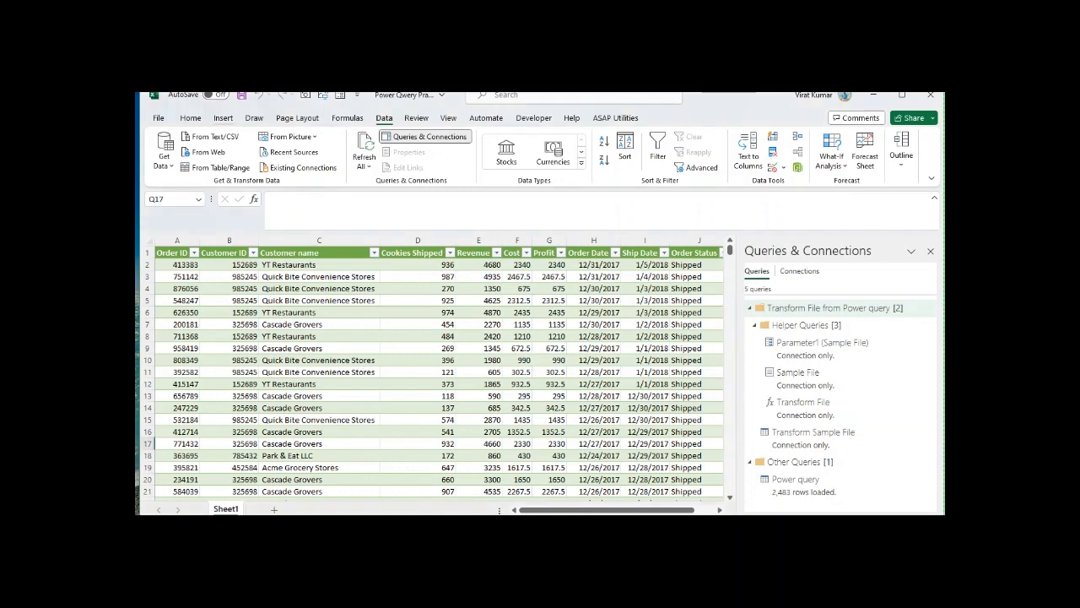
{"action": "left_click", "coordinate": [223, 118]}
{"action": "left_click", "coordinate": [179, 312]}
{"action": "left_click", "coordinate": [179, 276]}
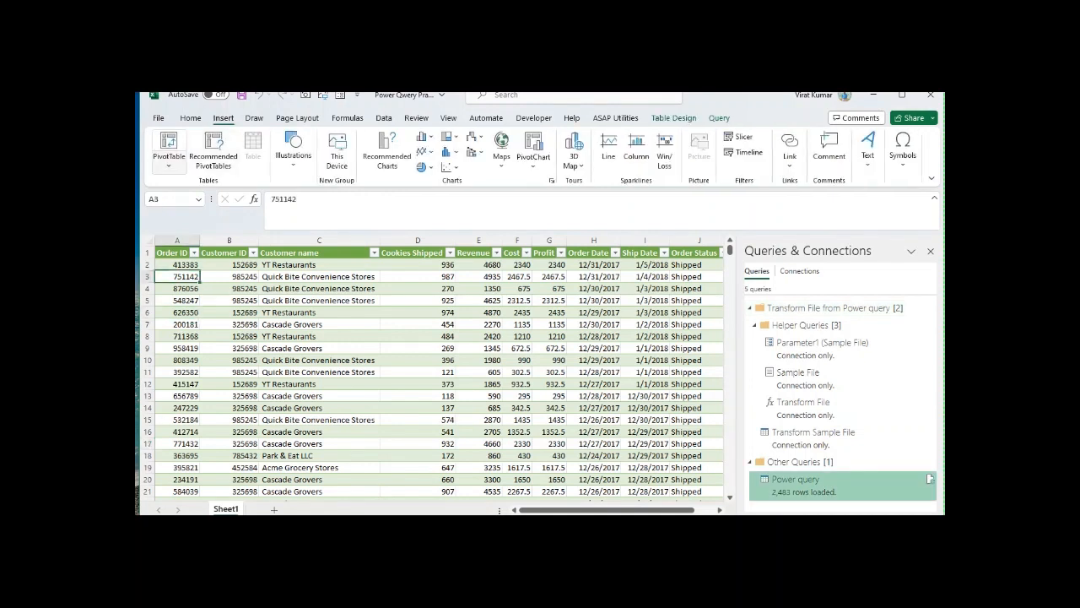
{"action": "left_click", "coordinate": [169, 160]}
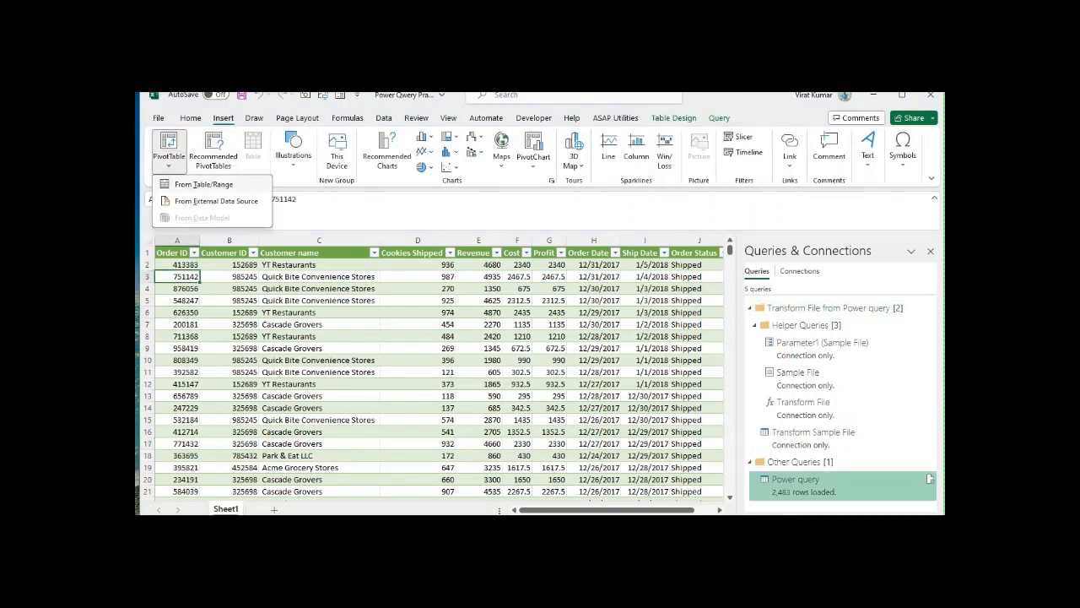
{"action": "left_click", "coordinate": [204, 184]}
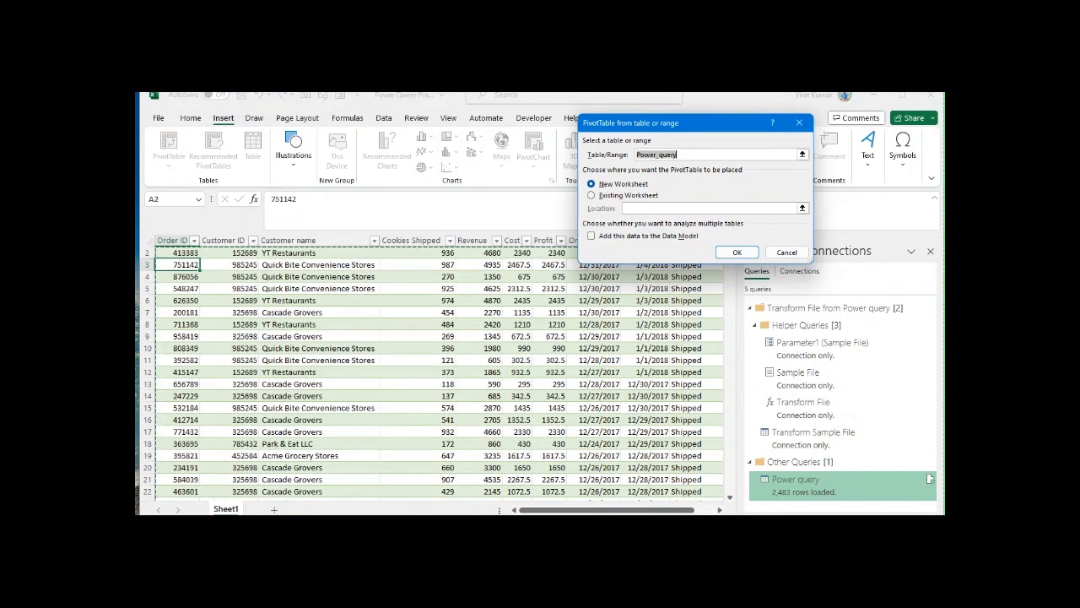
{"action": "left_click", "coordinate": [736, 253]}
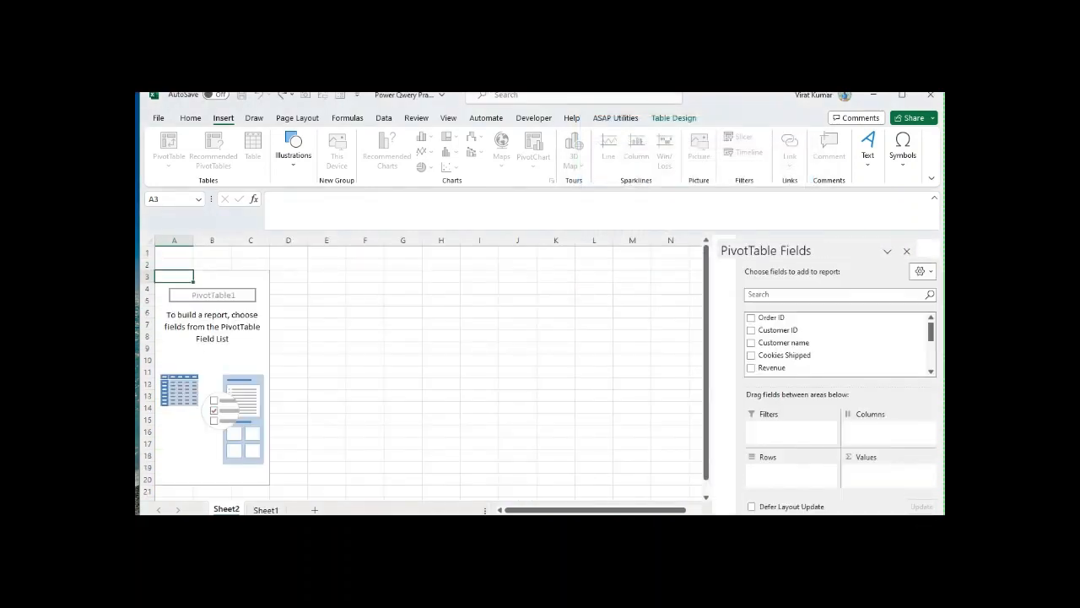
Step: Add the Profit field to the PivotTable's values as a sum
{"action": "scroll", "coordinate": [814, 342], "scroll_direction": "down", "scroll_amount": 3}
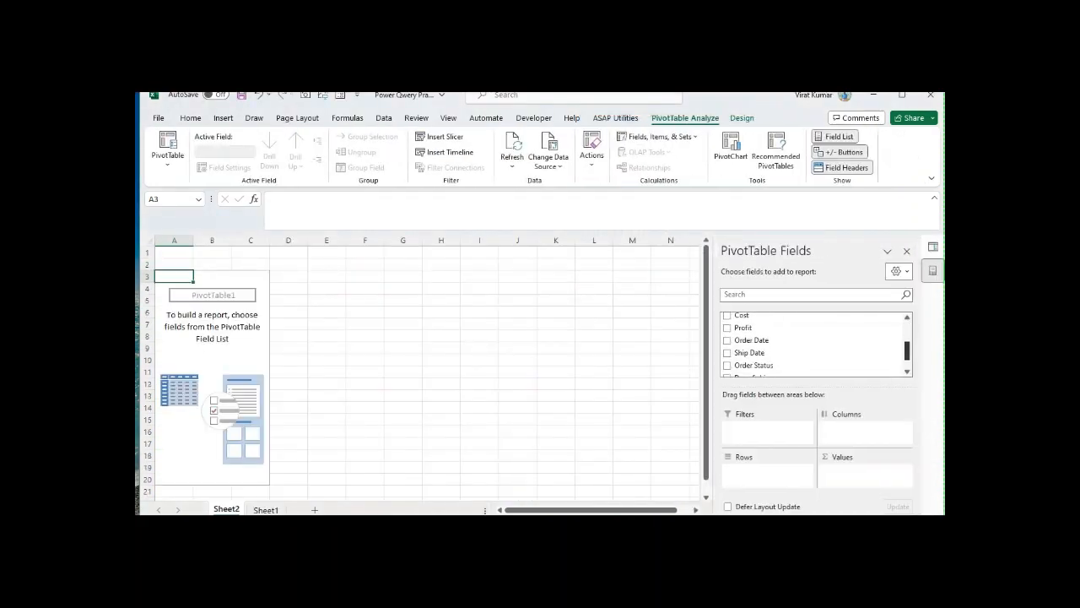
{"action": "scroll", "coordinate": [815, 342], "scroll_direction": "down", "scroll_amount": 2}
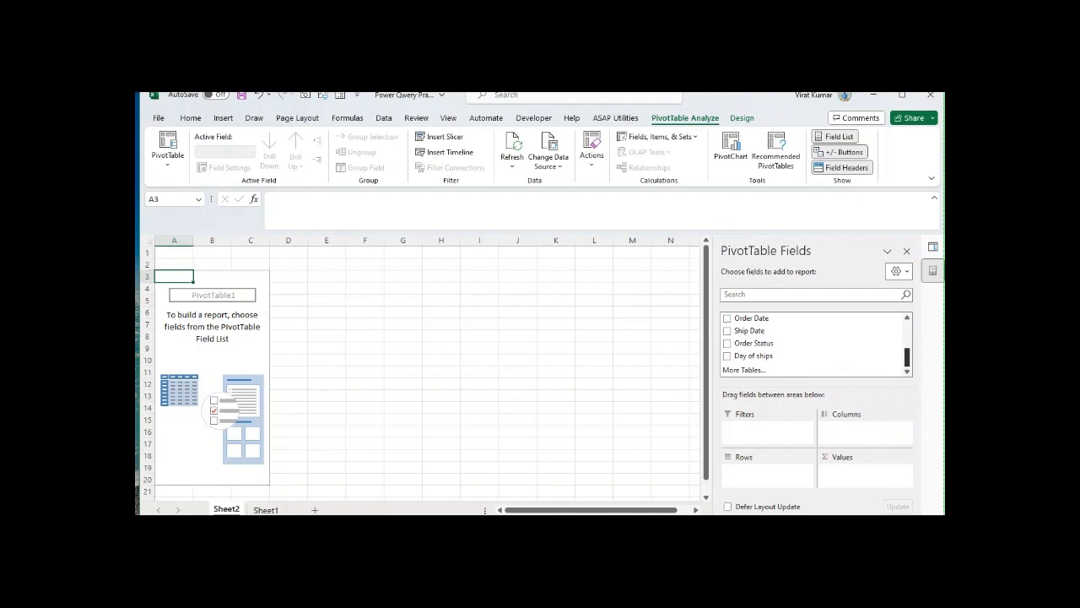
{"action": "scroll", "coordinate": [814, 342], "scroll_direction": "up", "scroll_amount": 3}
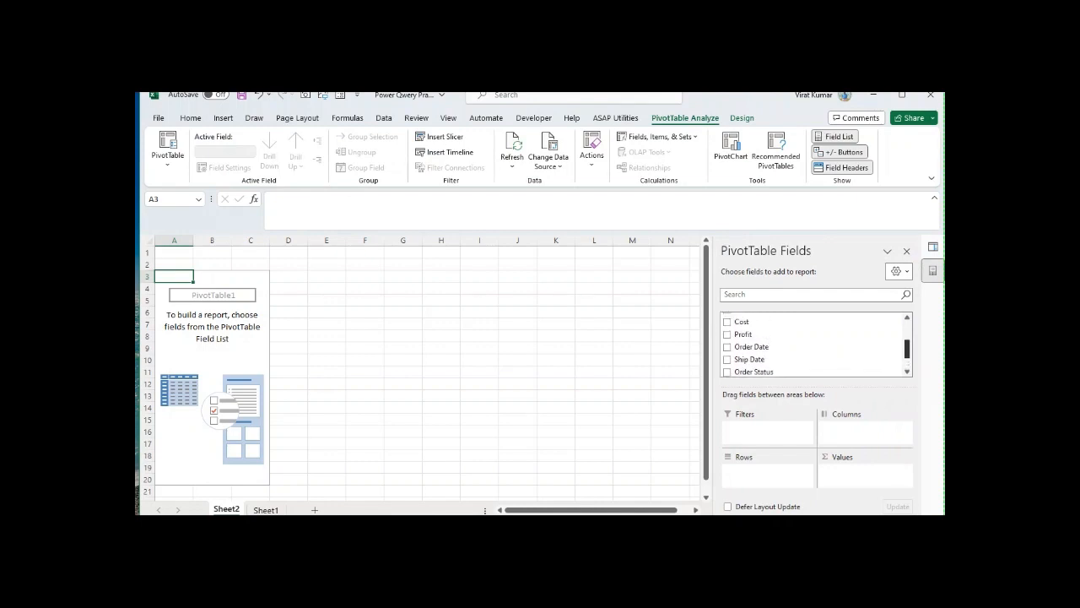
{"action": "scroll", "coordinate": [814, 337], "scroll_direction": "down", "scroll_amount": 1}
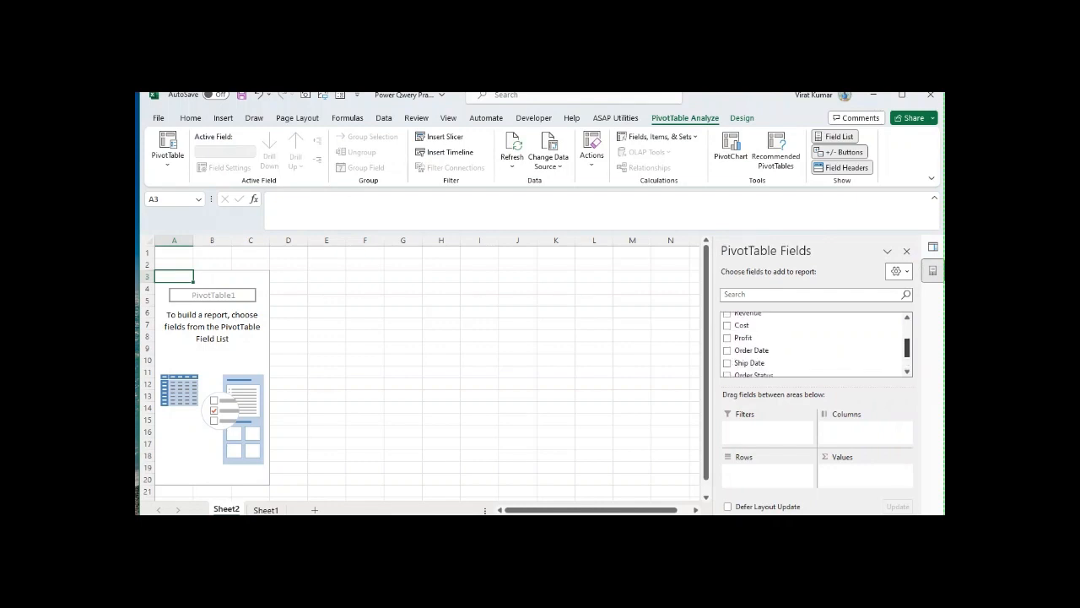
{"action": "left_click_drag", "start_coordinate": [744, 338], "coordinate": [865, 470]}
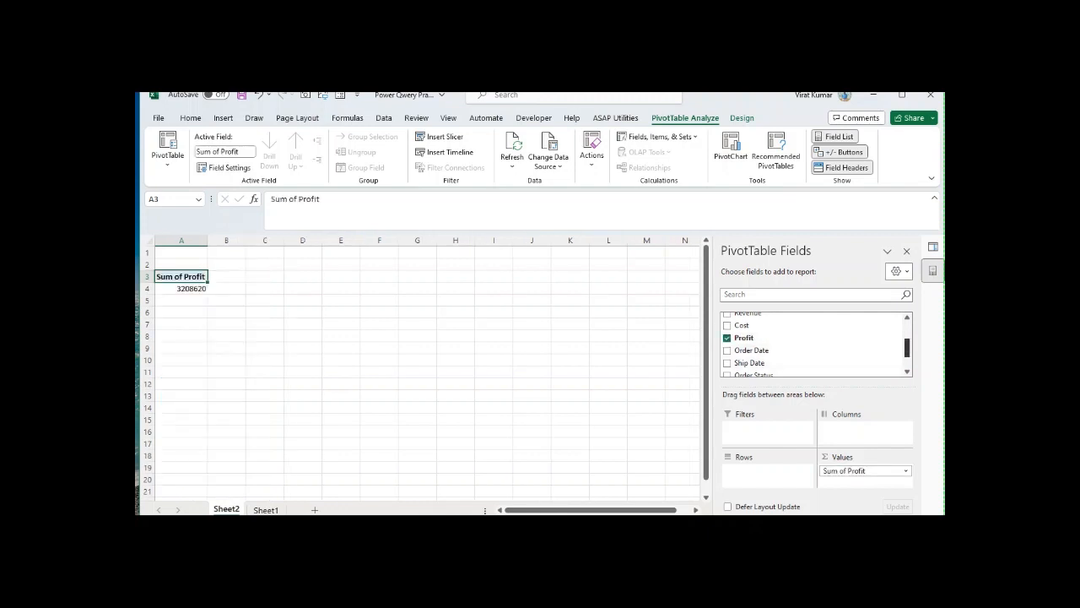
Step: Add the Customer name field to the PivotTable's rows
{"action": "scroll", "coordinate": [814, 351], "scroll_direction": "up", "scroll_amount": 1}
{"action": "scroll", "coordinate": [814, 344], "scroll_direction": "up", "scroll_amount": 2}
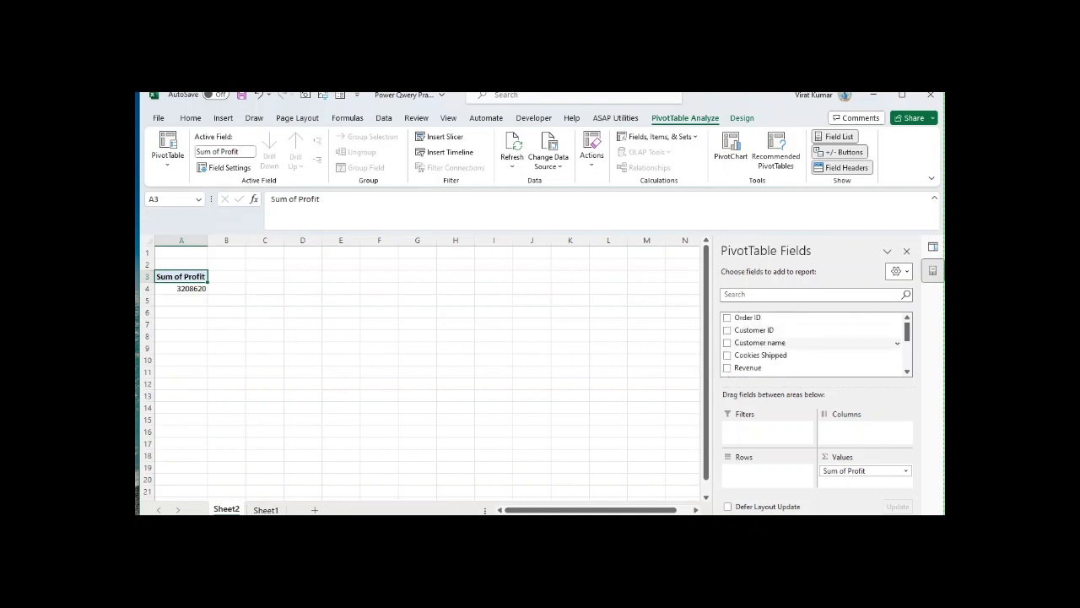
{"action": "left_click", "coordinate": [727, 342]}
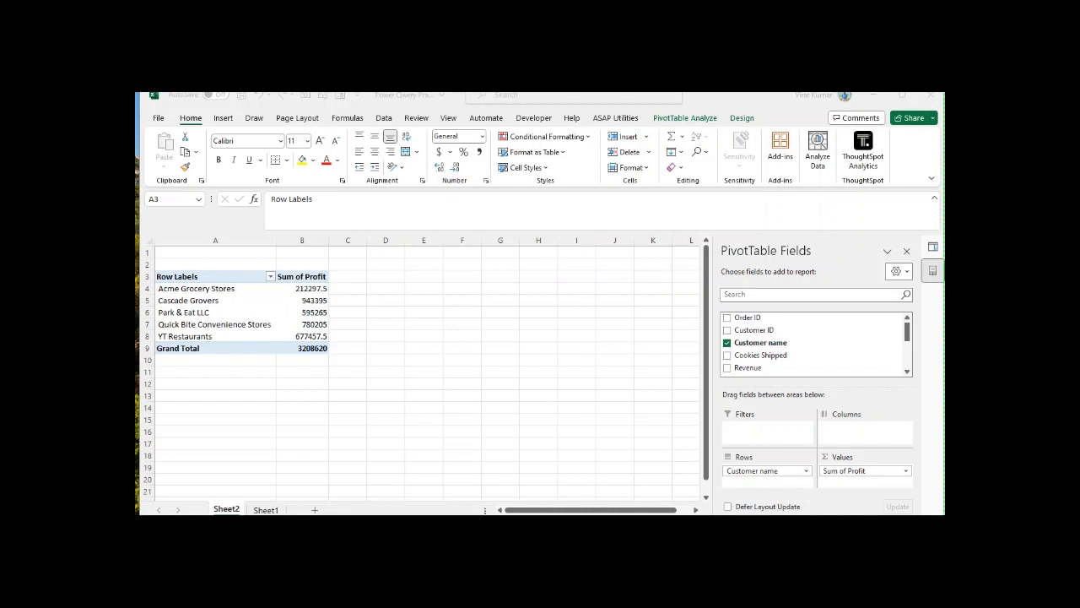
{"action": "key", "text": "alt+Tab"}
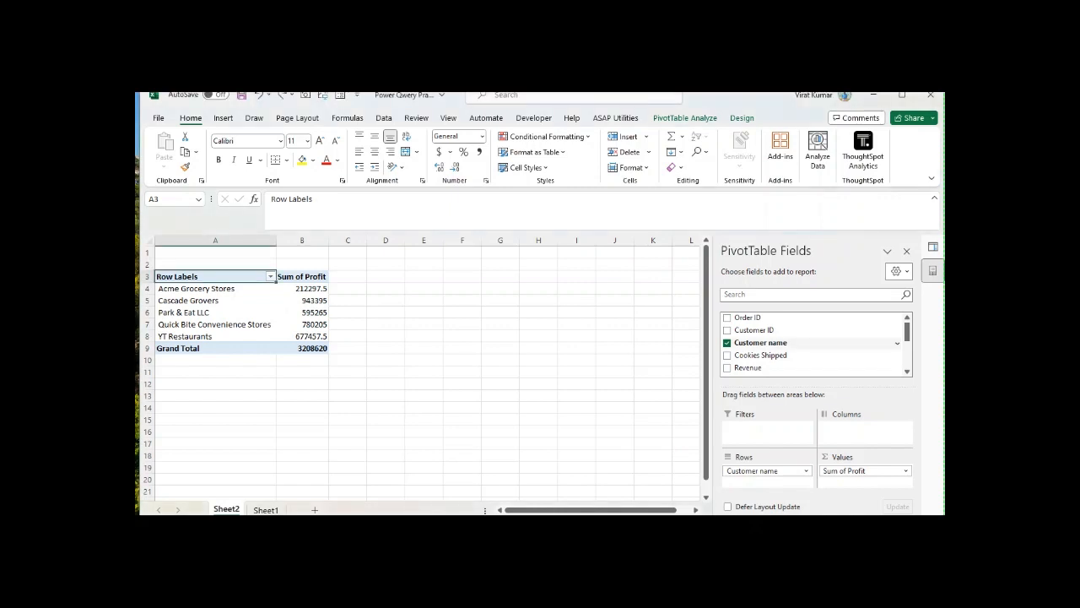
Step: Replace Customer name with the Customer ID field in the PivotTable's rows
{"action": "left_click", "coordinate": [727, 342]}
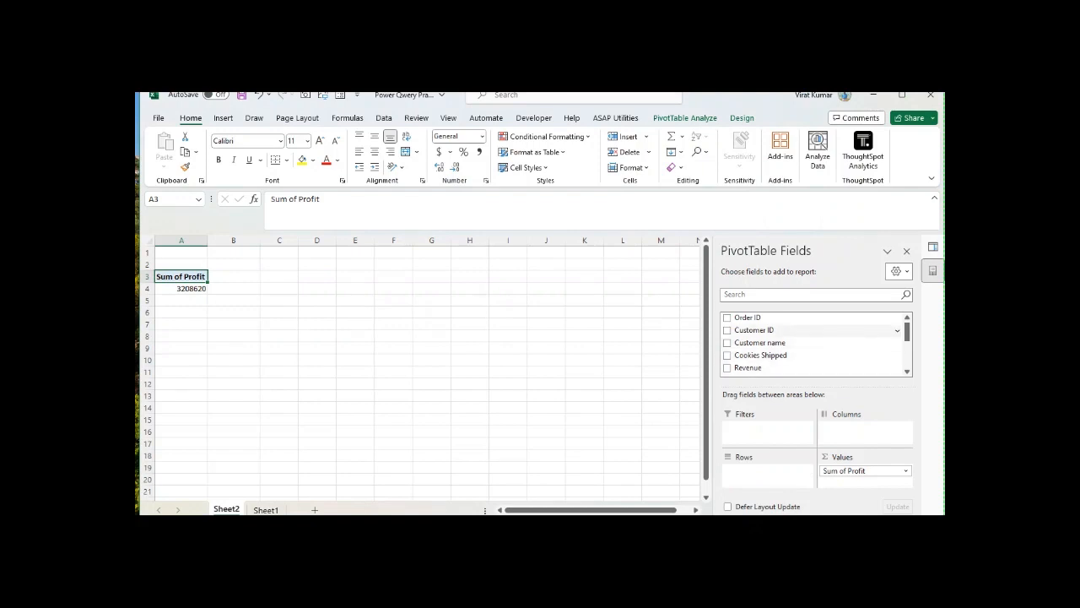
{"action": "left_click", "coordinate": [727, 330]}
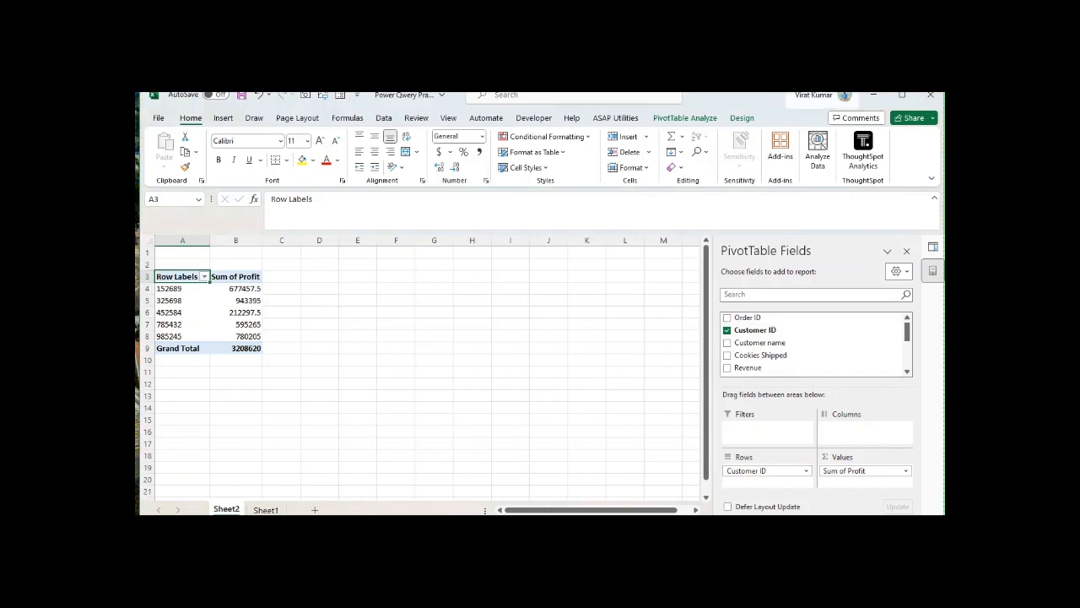
Step: Insert a line PivotChart based on the Sum of Profit PivotTable
{"action": "left_click", "coordinate": [684, 118]}
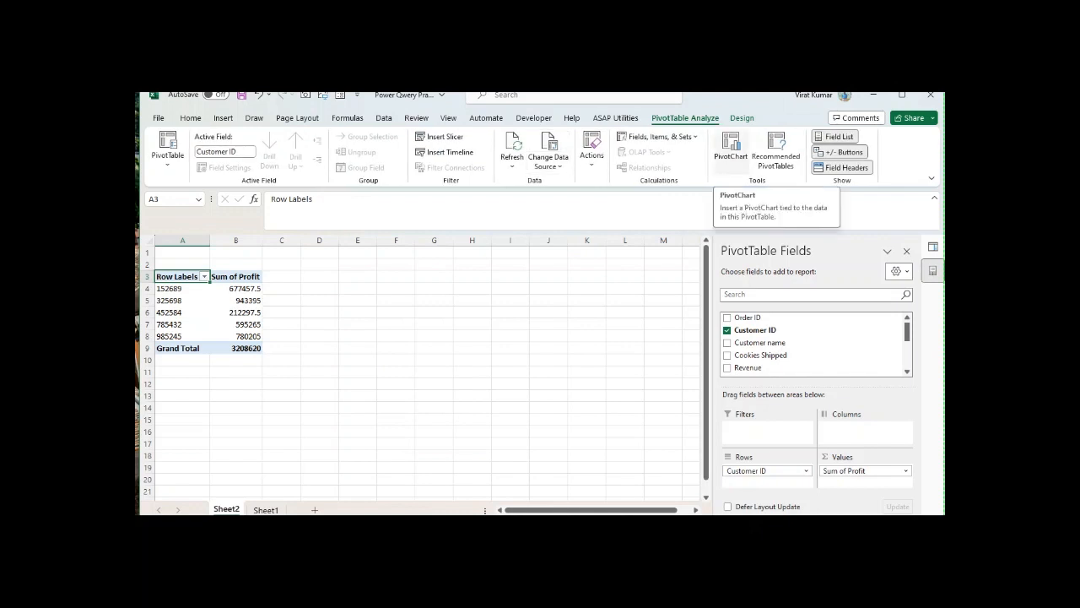
{"action": "left_click", "coordinate": [730, 150]}
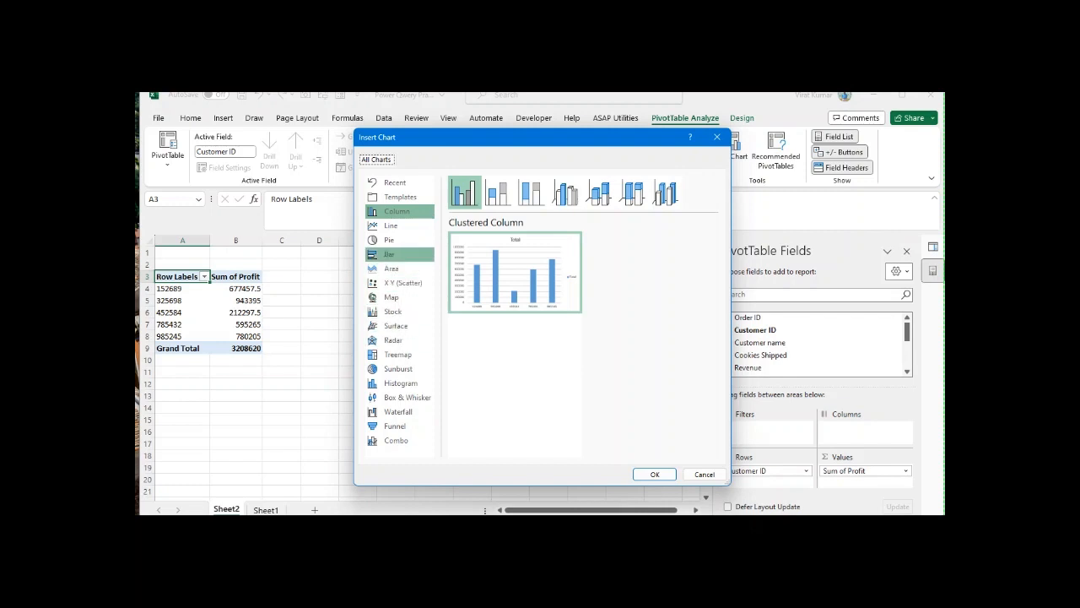
{"action": "left_click", "coordinate": [391, 225]}
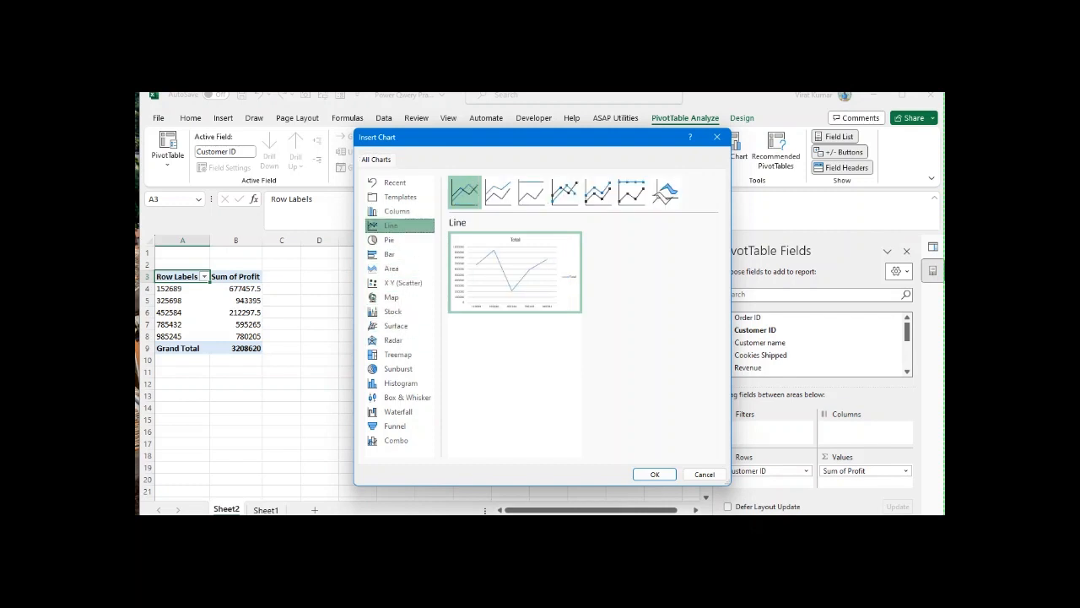
{"action": "mouse_move", "coordinate": [516, 273]}
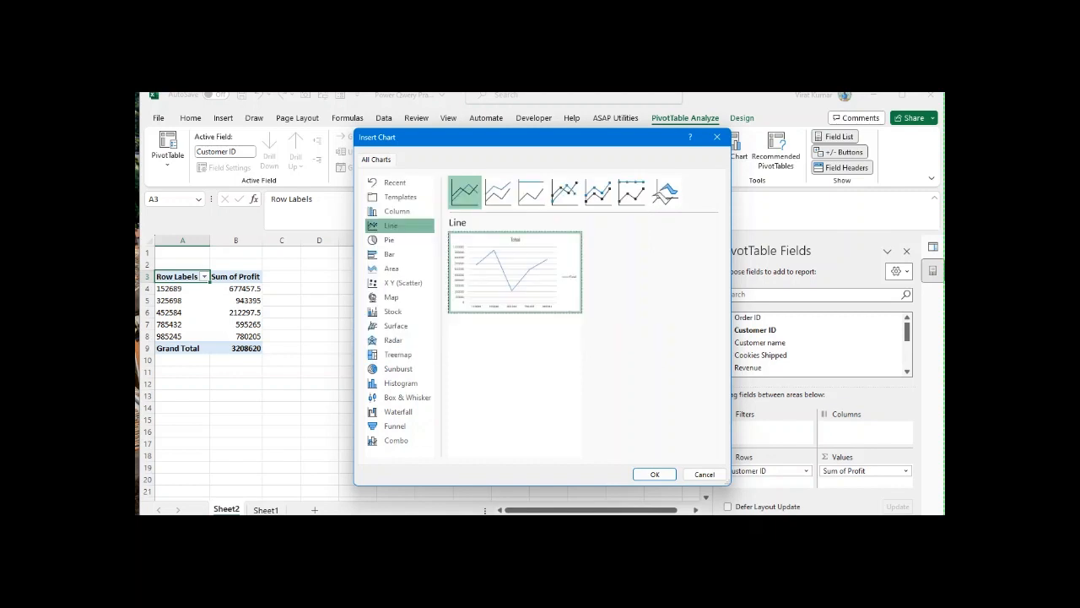
{"action": "left_click", "coordinate": [654, 473]}
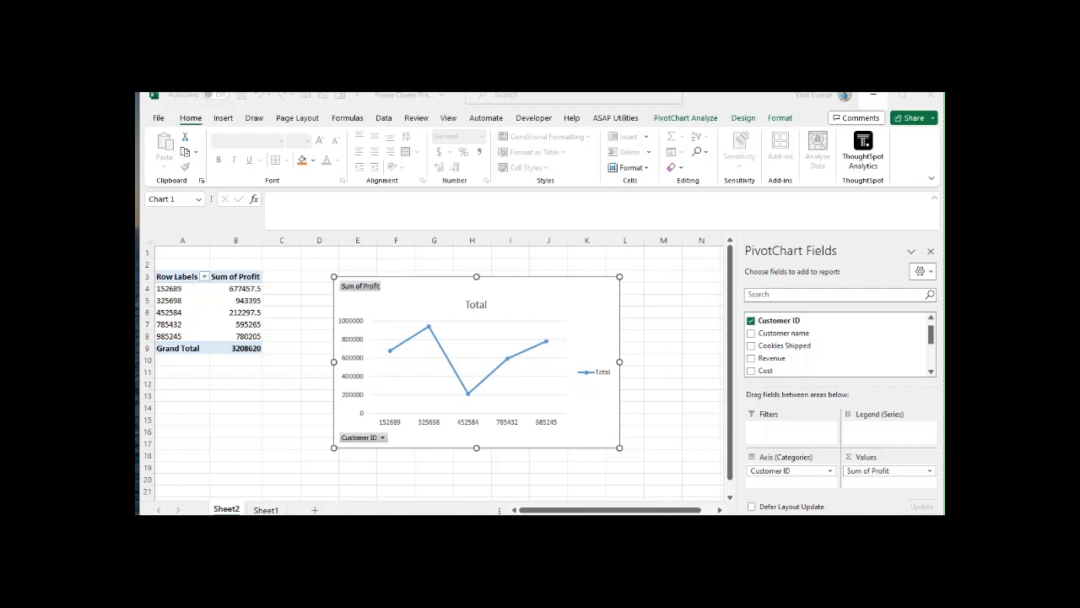
Step: Replace Customer ID with the Order Date field on the PivotChart's category axis
{"action": "left_click", "coordinate": [480, 349]}
{"action": "left_click", "coordinate": [751, 320]}
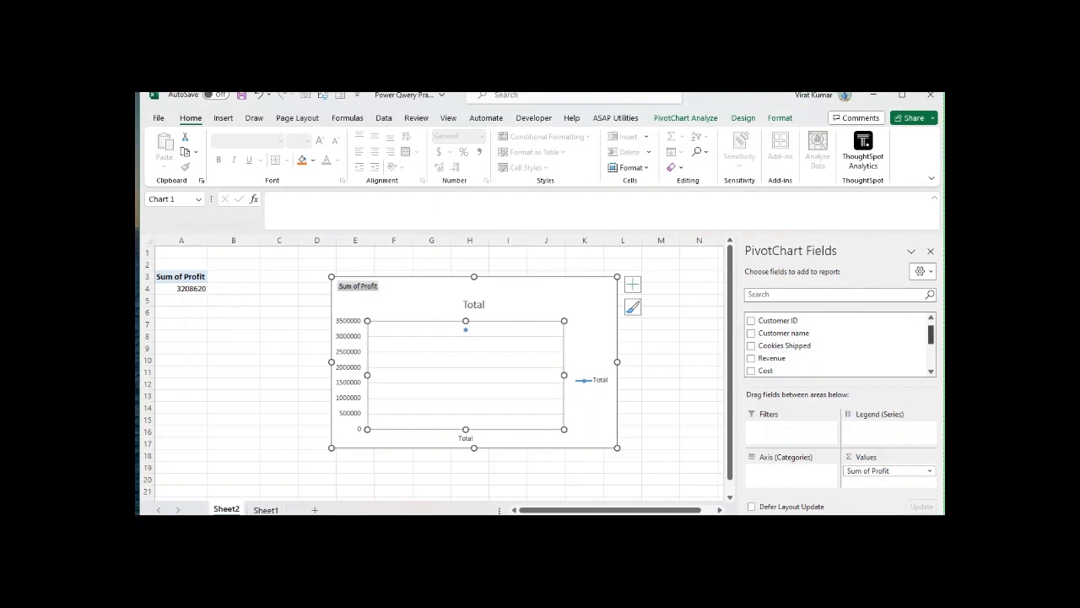
{"action": "scroll", "coordinate": [839, 346], "scroll_direction": "down", "scroll_amount": 2}
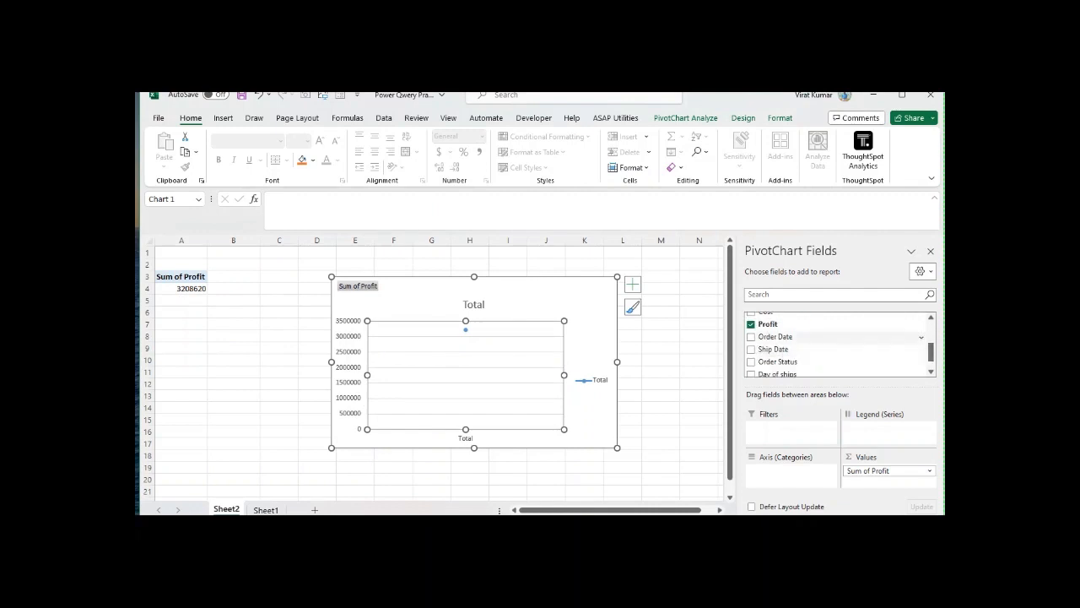
{"action": "left_click_drag", "start_coordinate": [775, 337], "coordinate": [791, 475]}
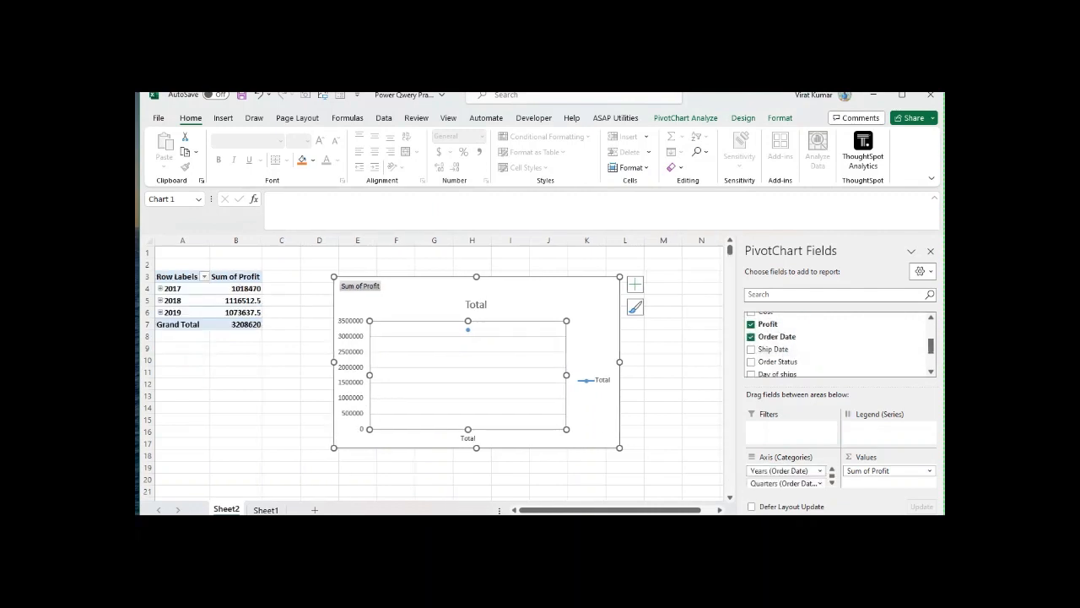